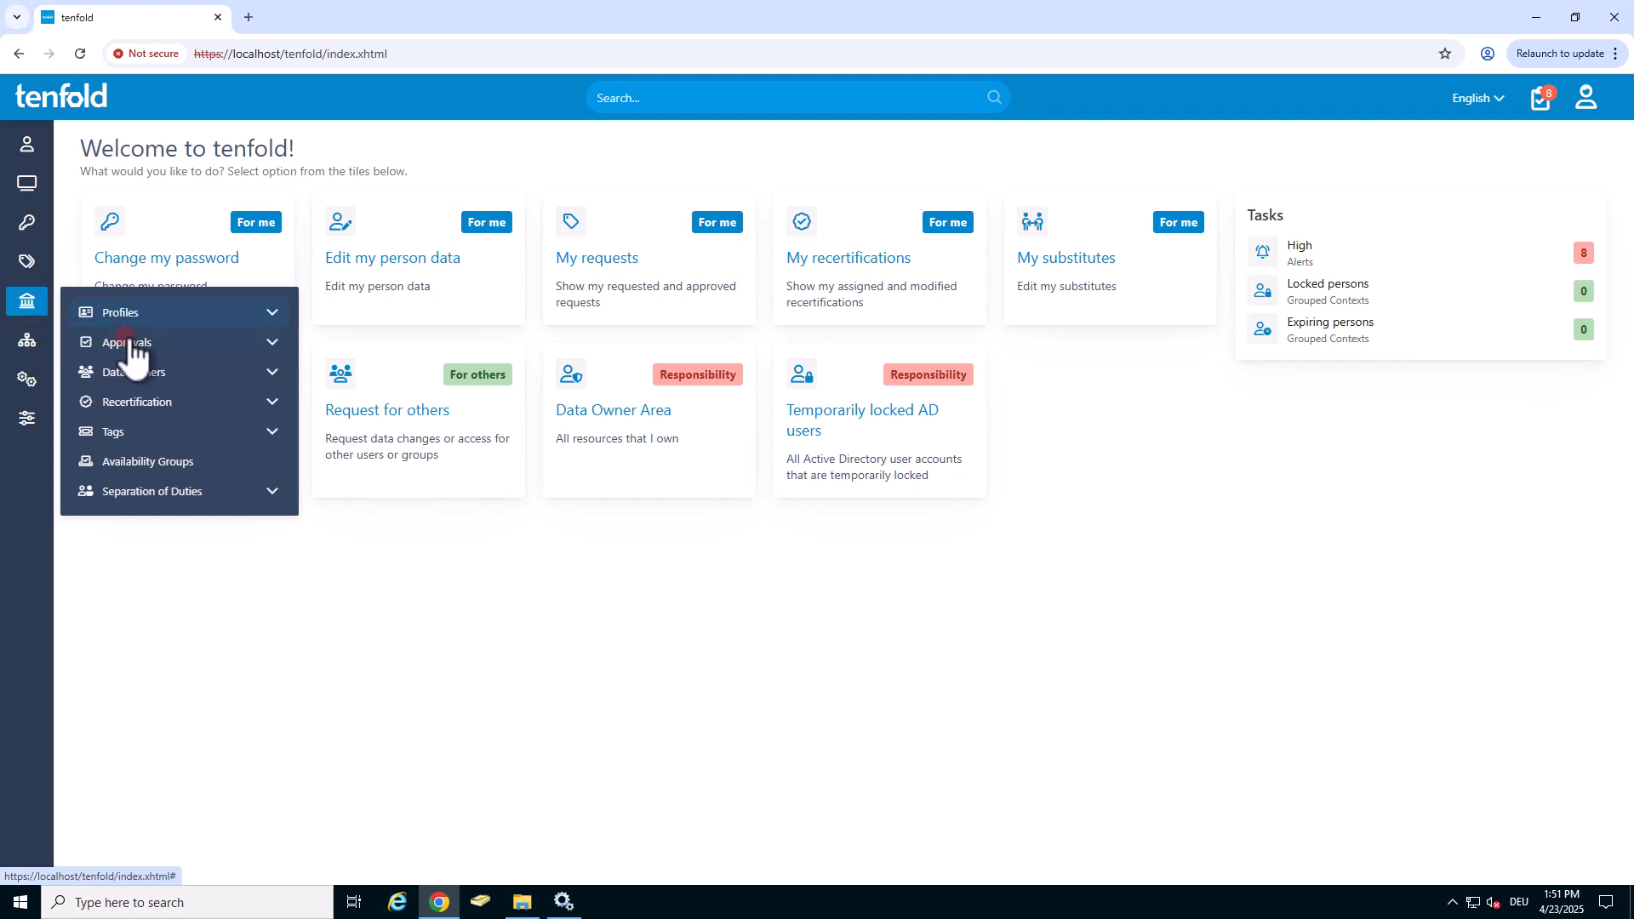
Create and save an approval context named Fileserver with sort number 10 and its own tile on the start page
{"action": "left_click", "coordinate": [127, 343]}
{"action": "left_click", "coordinate": [170, 400]}
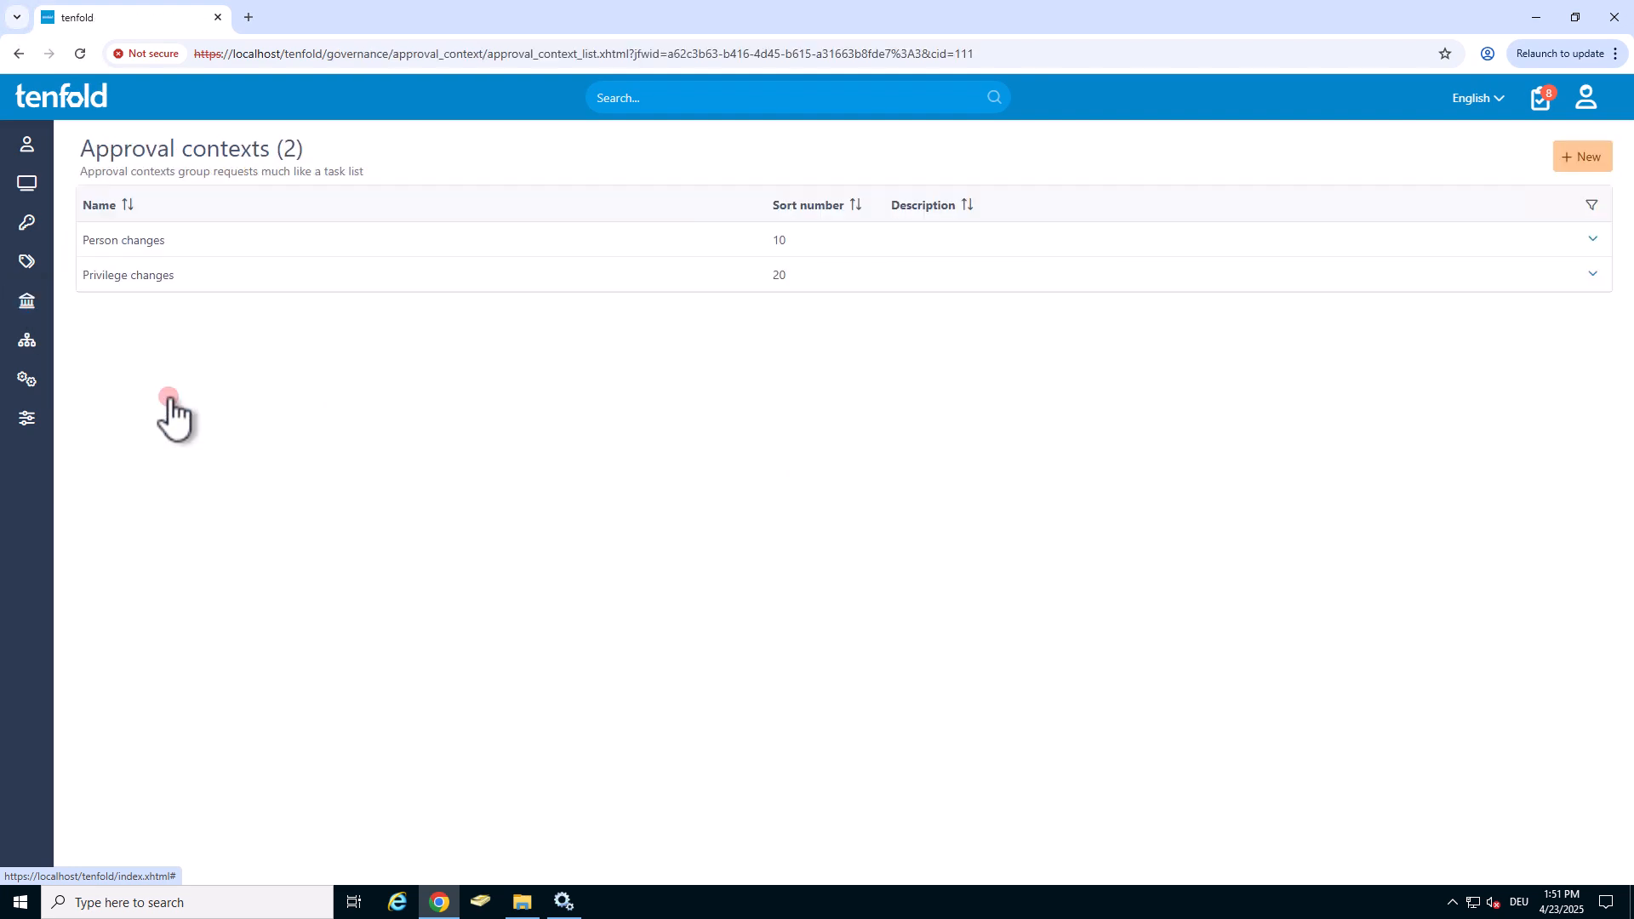
{"action": "left_click", "coordinate": [1579, 168]}
{"action": "left_click", "coordinate": [562, 245]}
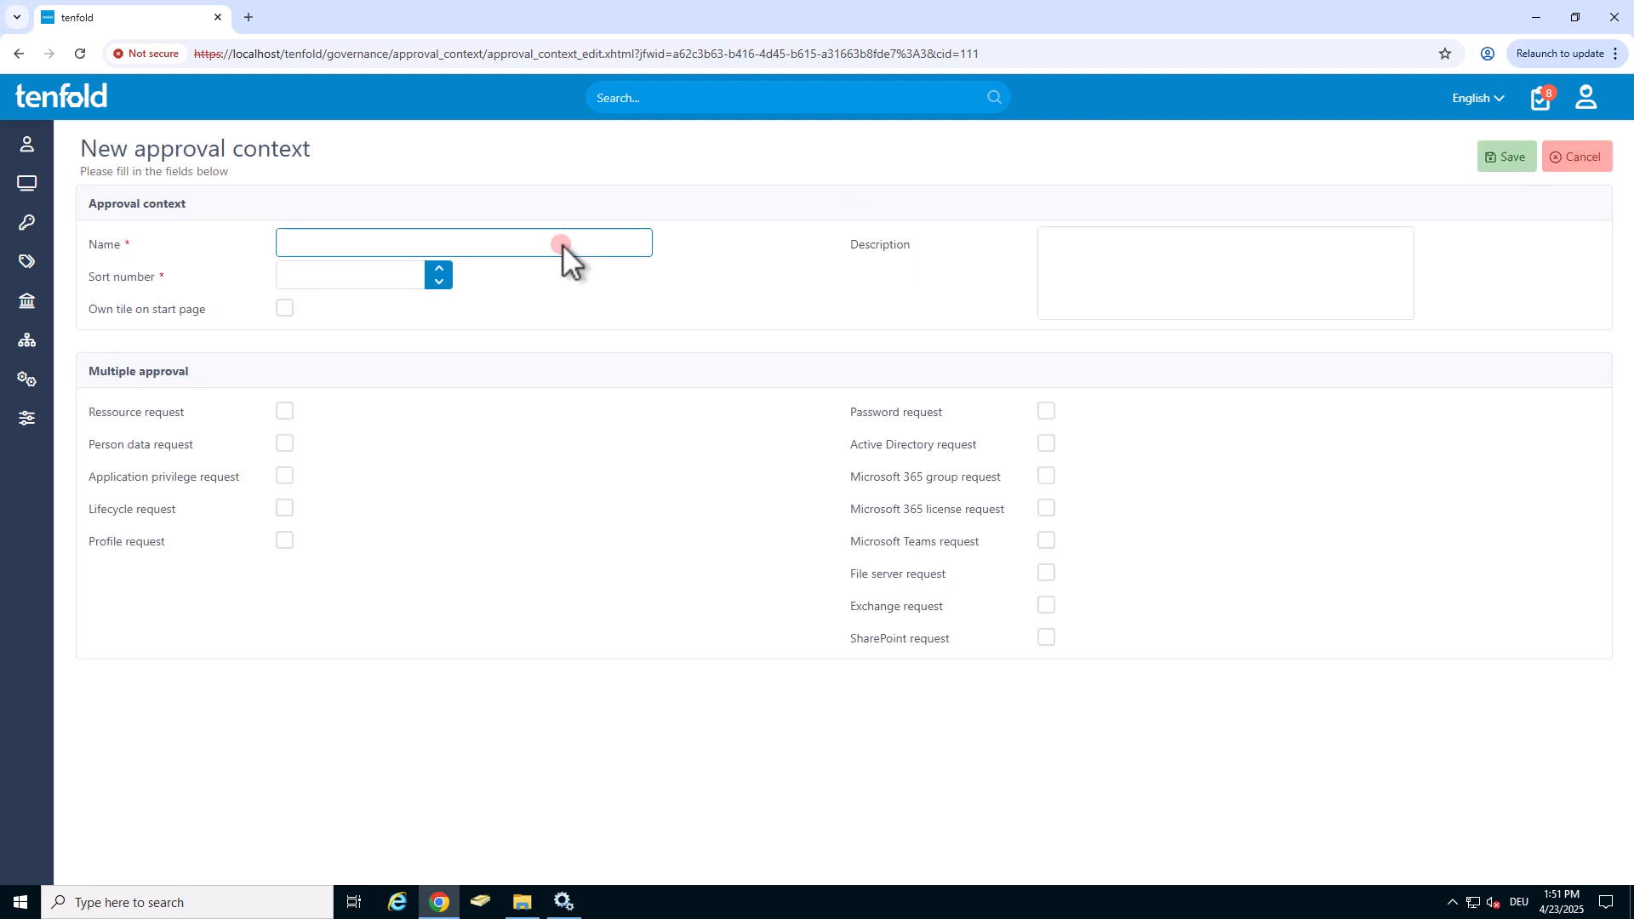
{"action": "left_click", "coordinate": [562, 244]}
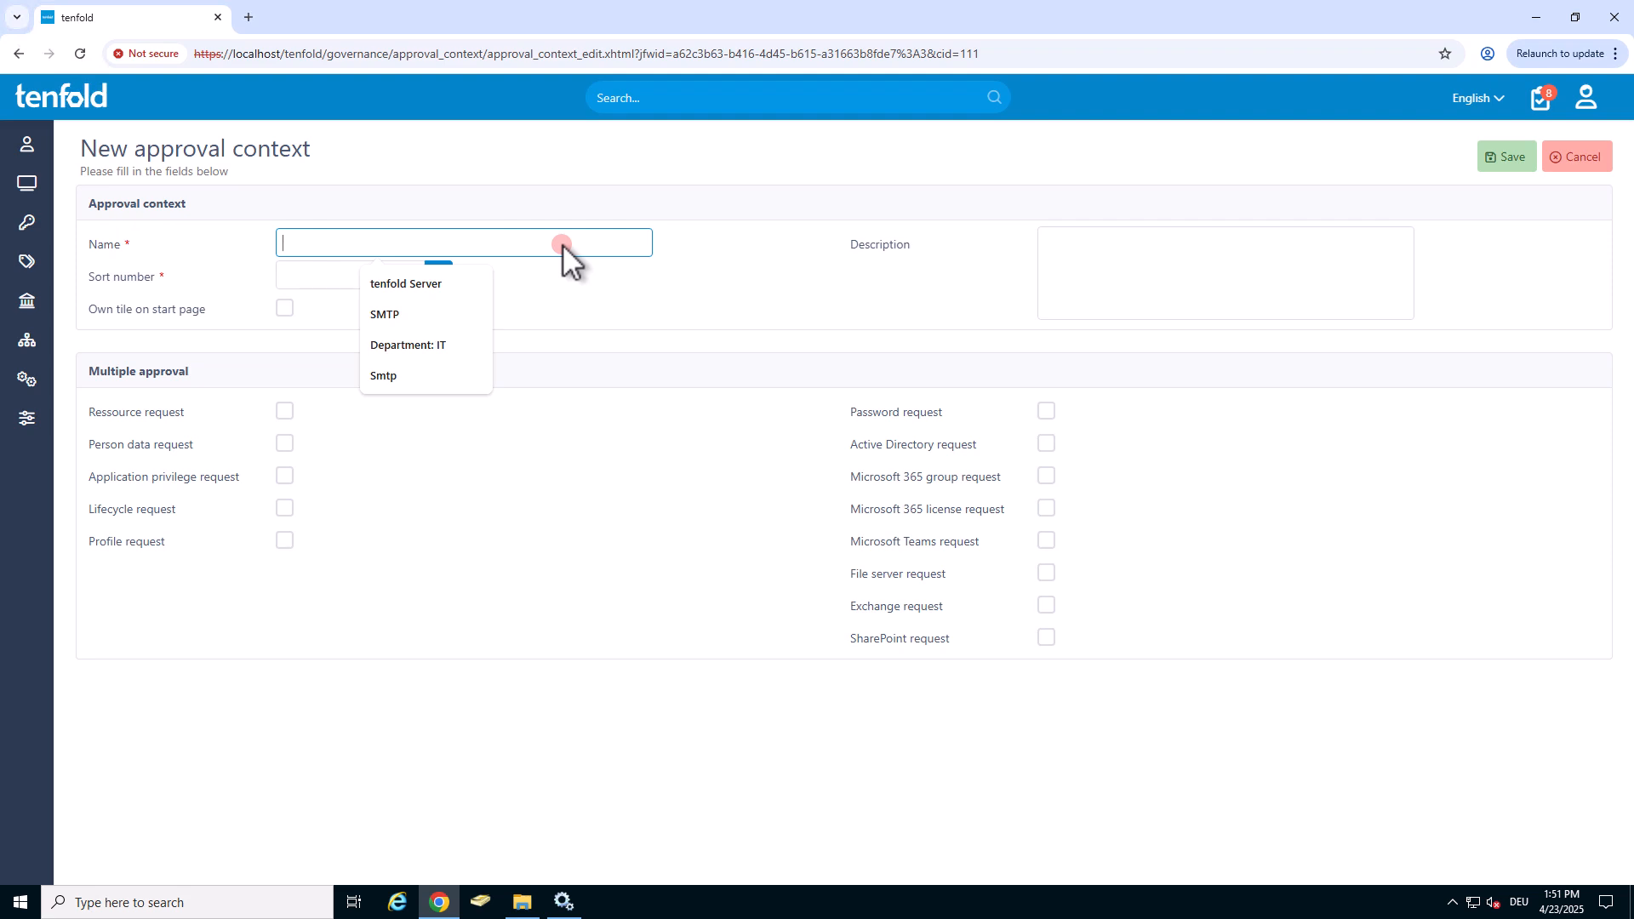
{"action": "type", "text": "Fileser"}
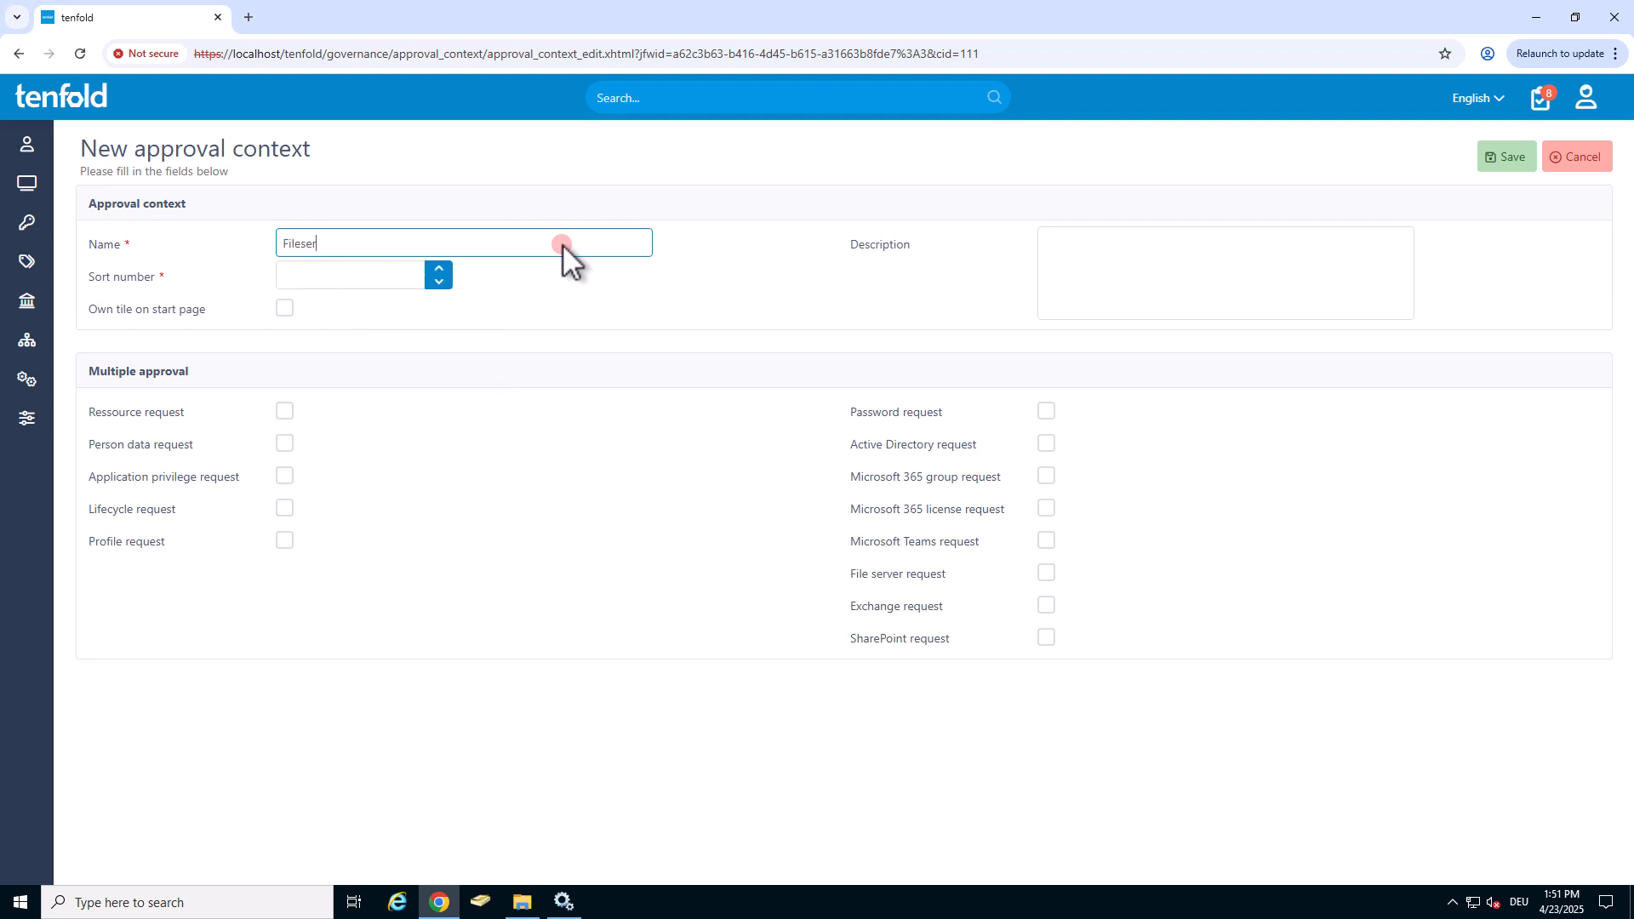
{"action": "type", "text": "ver"}
{"action": "key", "text": "Tab"}
{"action": "type", "text": "10"}
{"action": "left_click", "coordinate": [288, 307]}
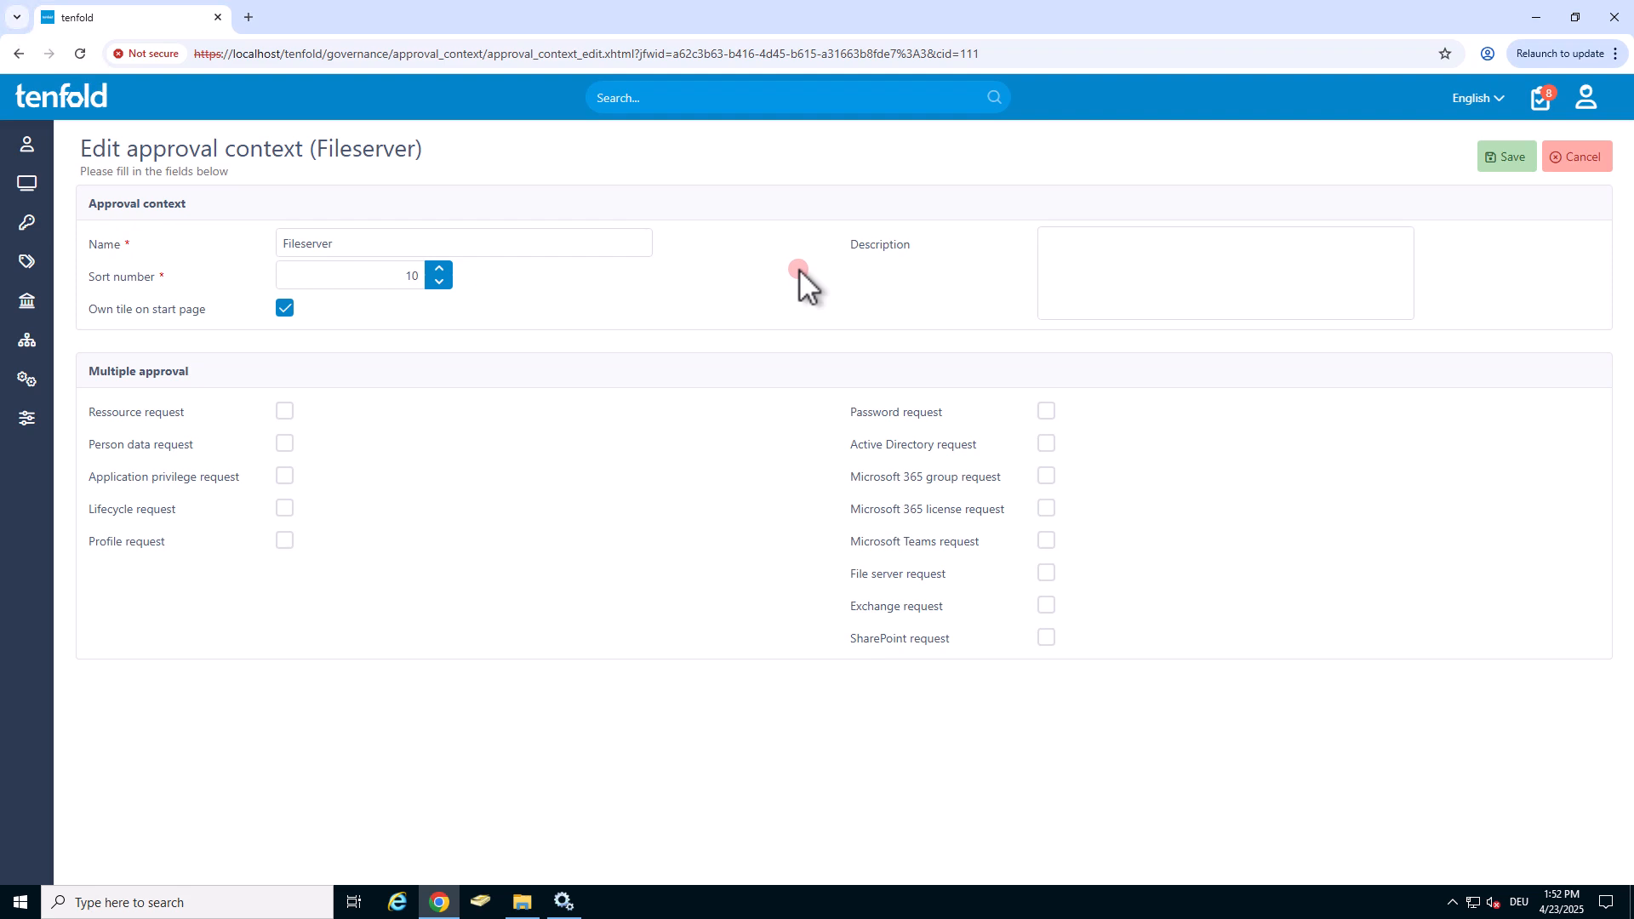
{"action": "left_click", "coordinate": [1506, 160]}
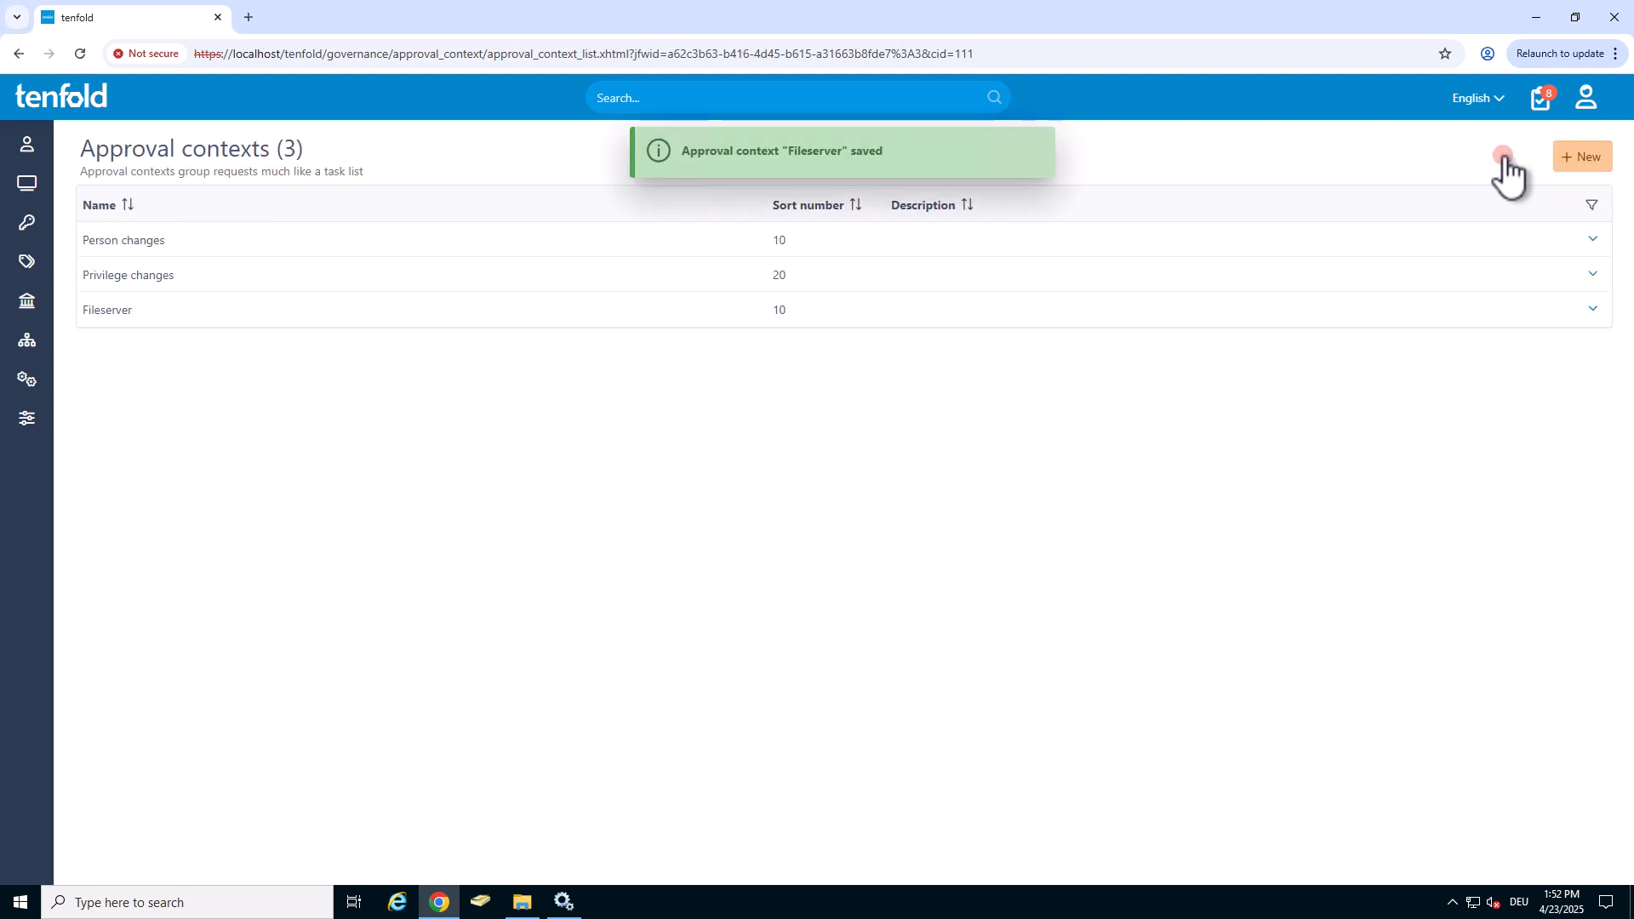
Open the Fs request approval workflow for editing and convert it to a BPMN workflow
{"action": "left_click", "coordinate": [35, 289]}
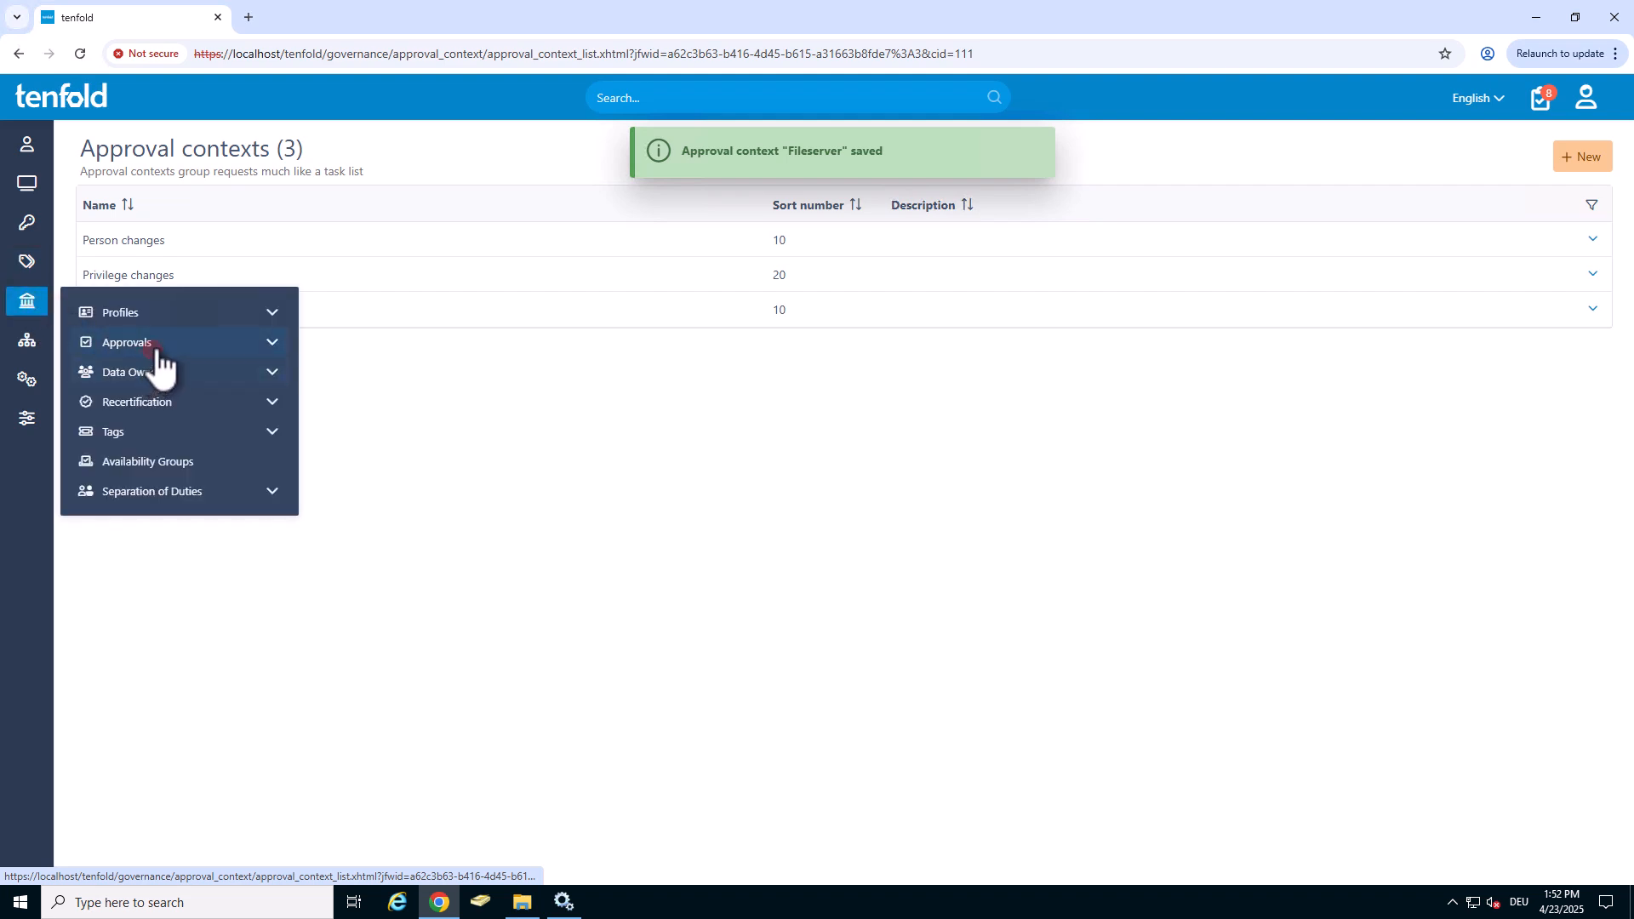
{"action": "left_click", "coordinate": [159, 343]}
{"action": "left_click", "coordinate": [166, 375]}
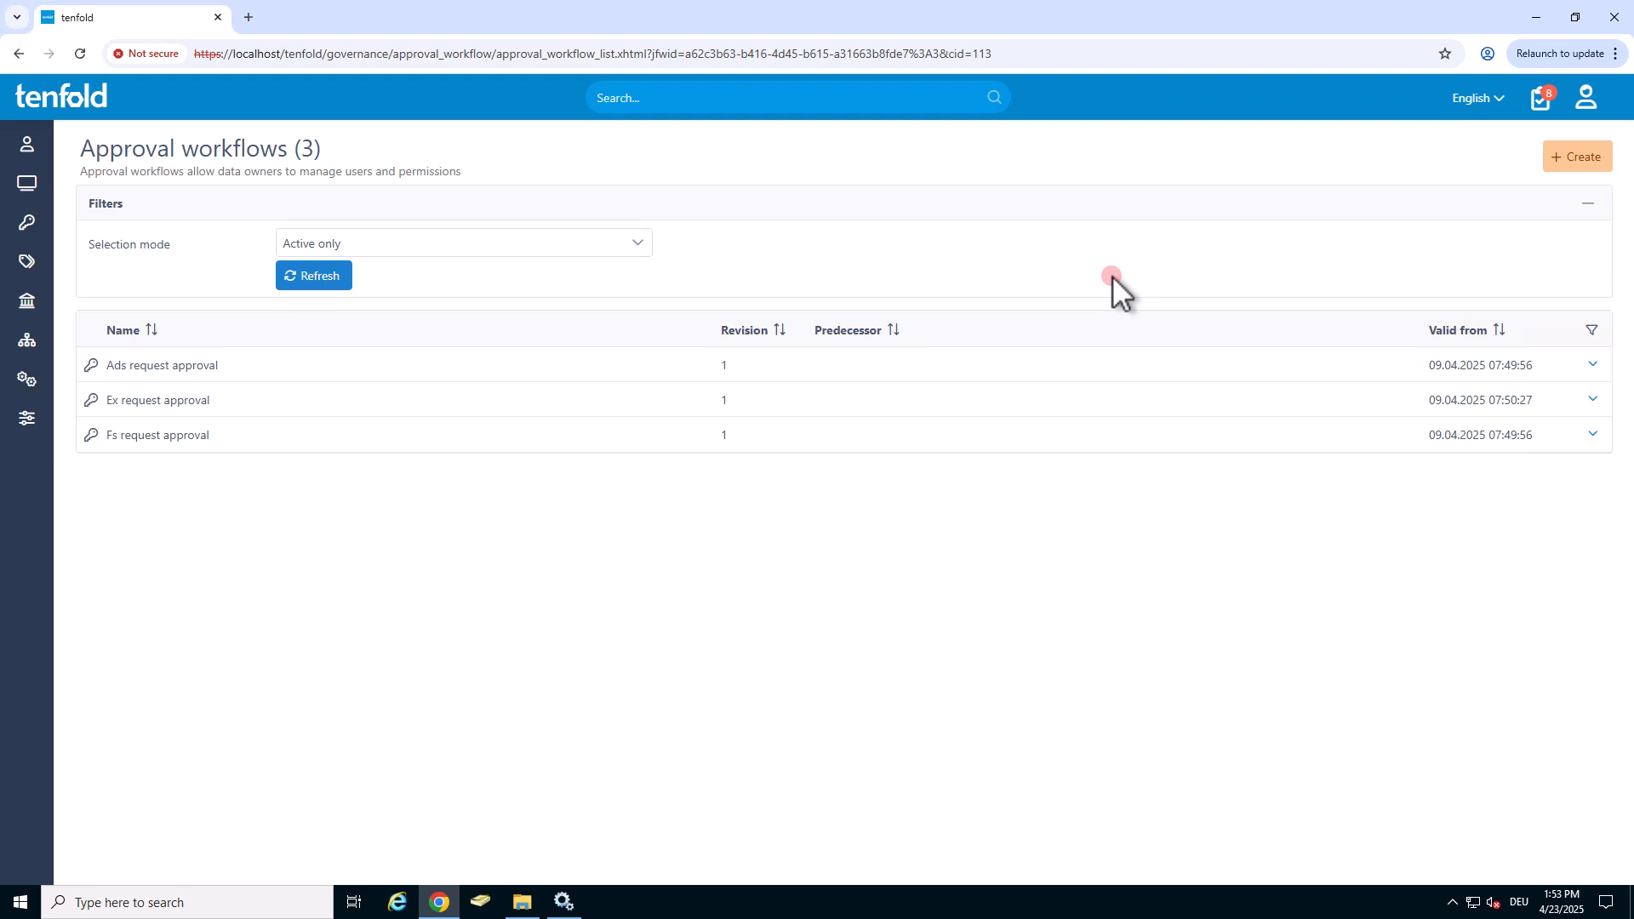
{"action": "left_click", "coordinate": [1070, 428]}
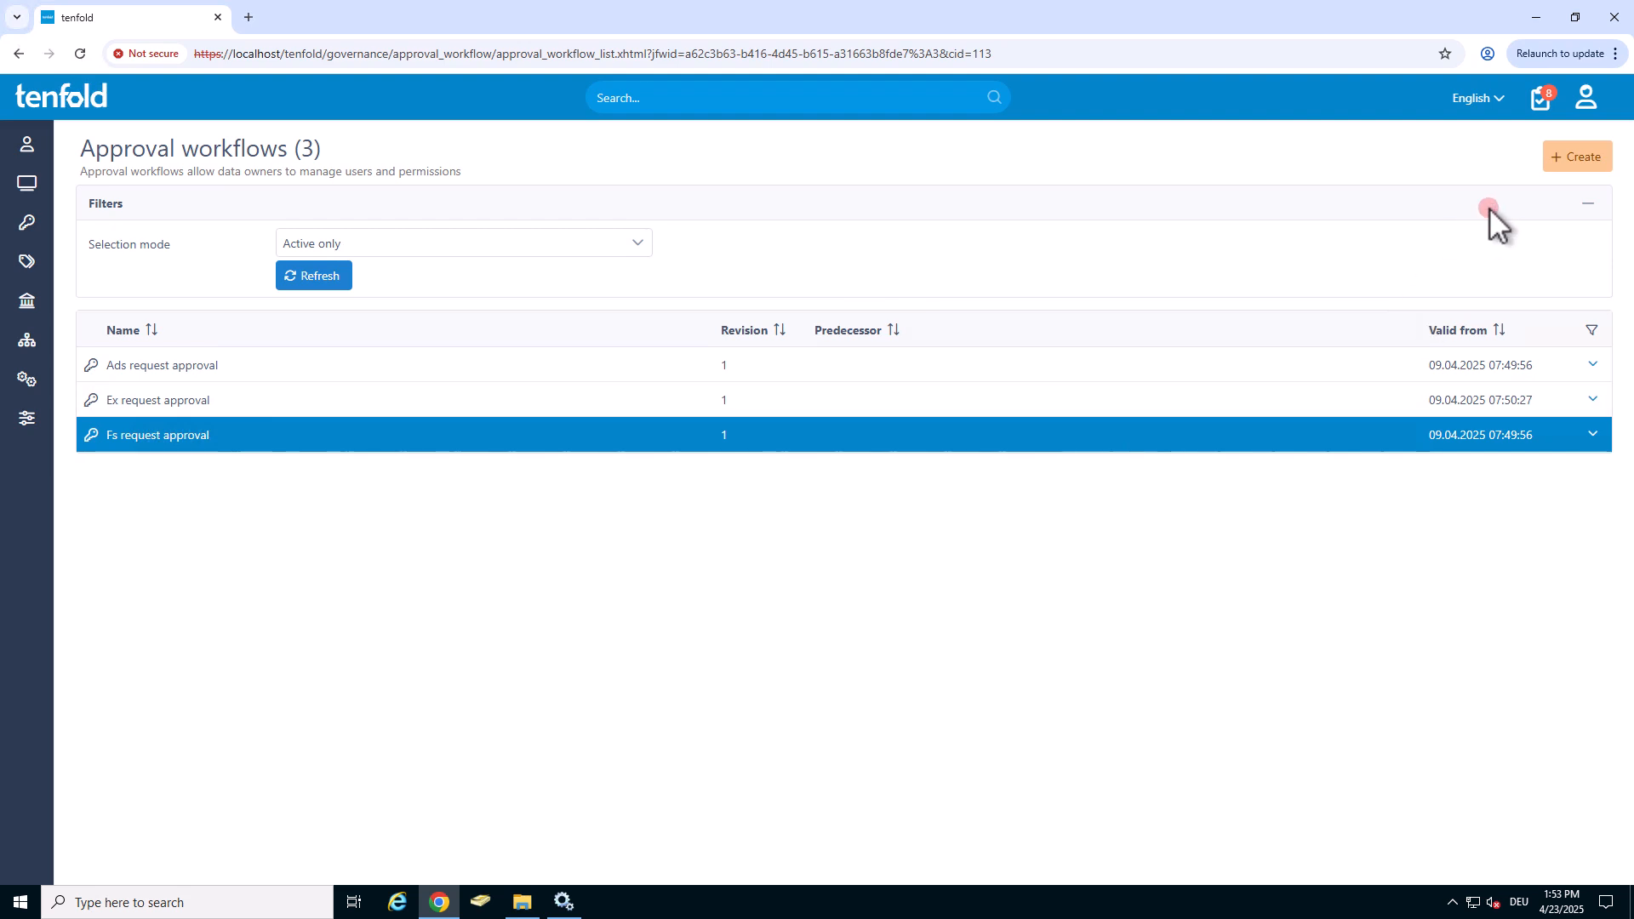
{"action": "left_click", "coordinate": [1593, 434]}
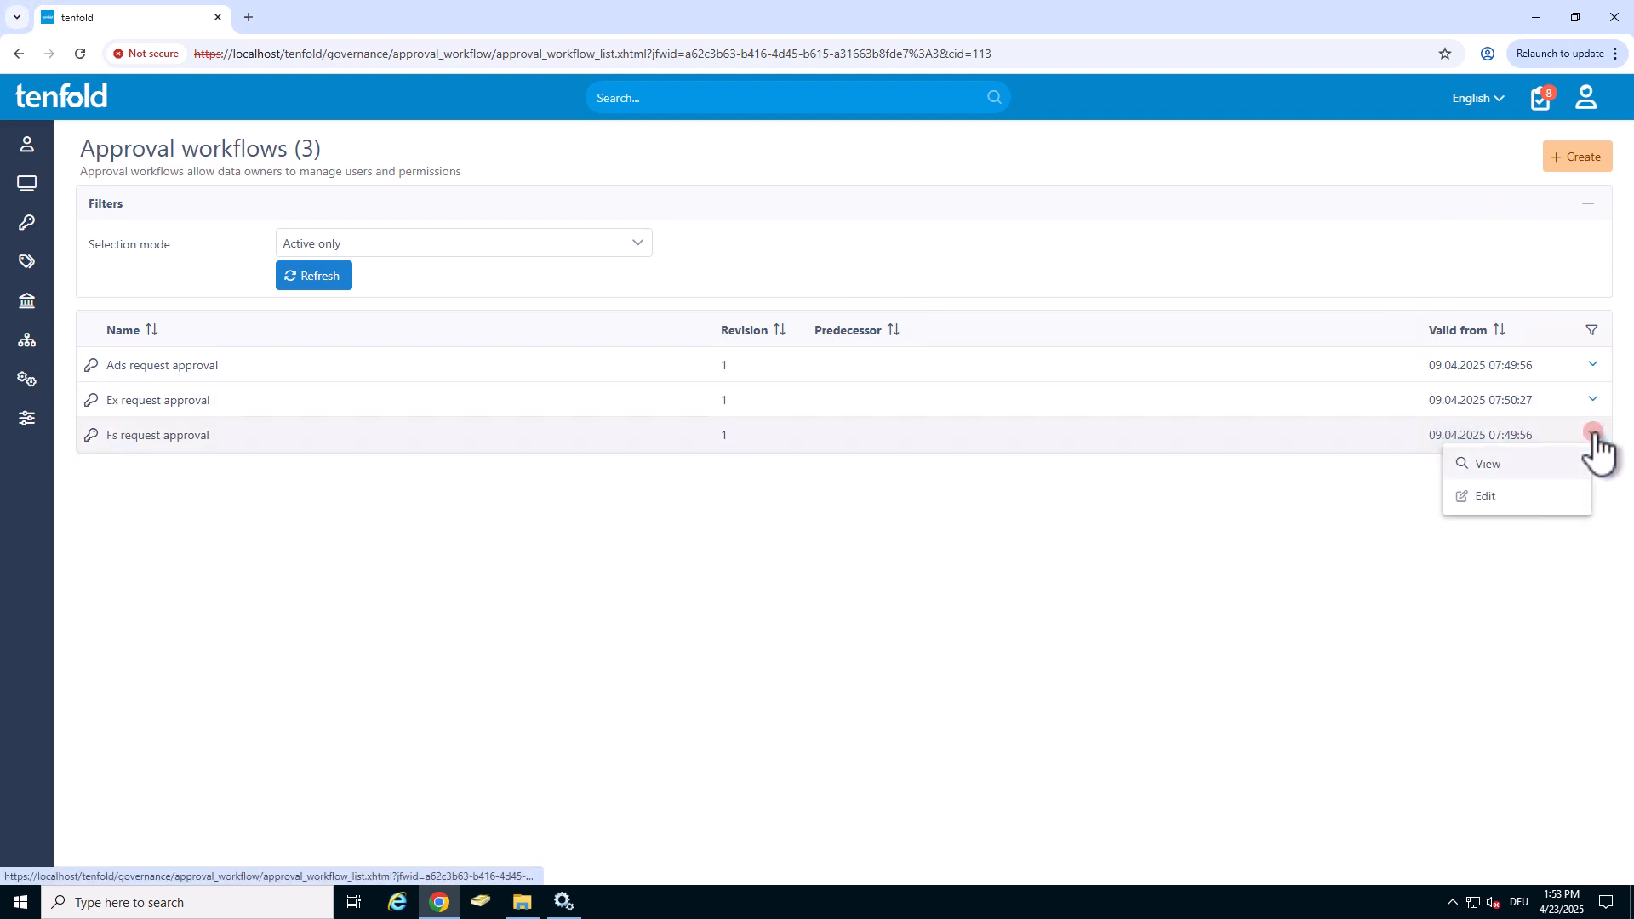
{"action": "left_click", "coordinate": [1514, 494]}
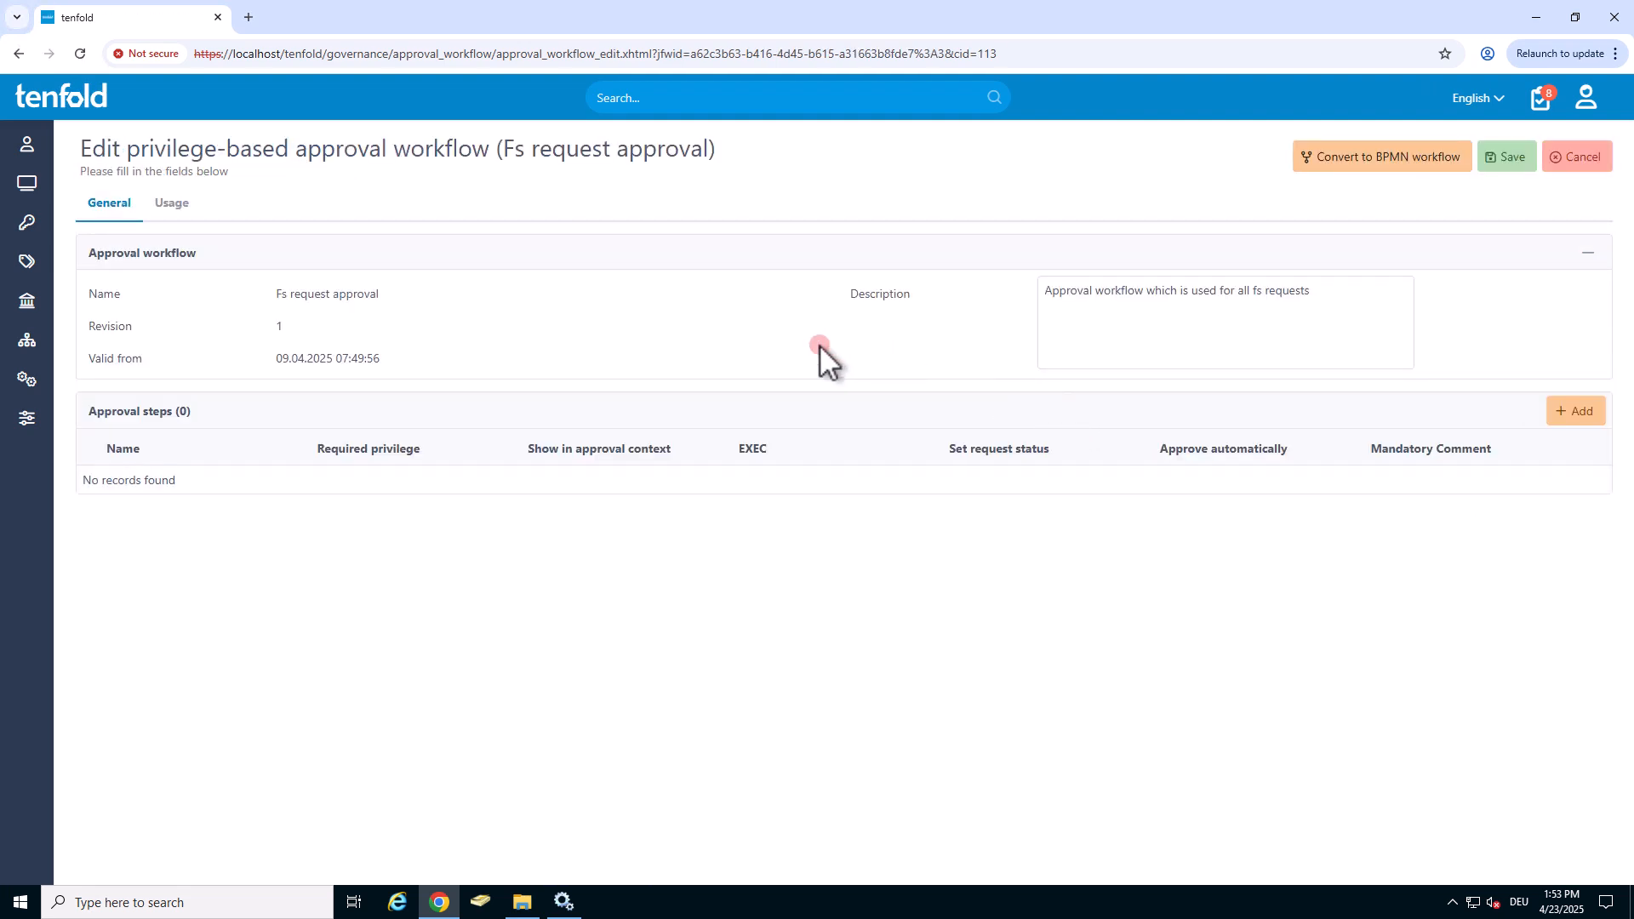
{"action": "left_click", "coordinate": [1387, 158]}
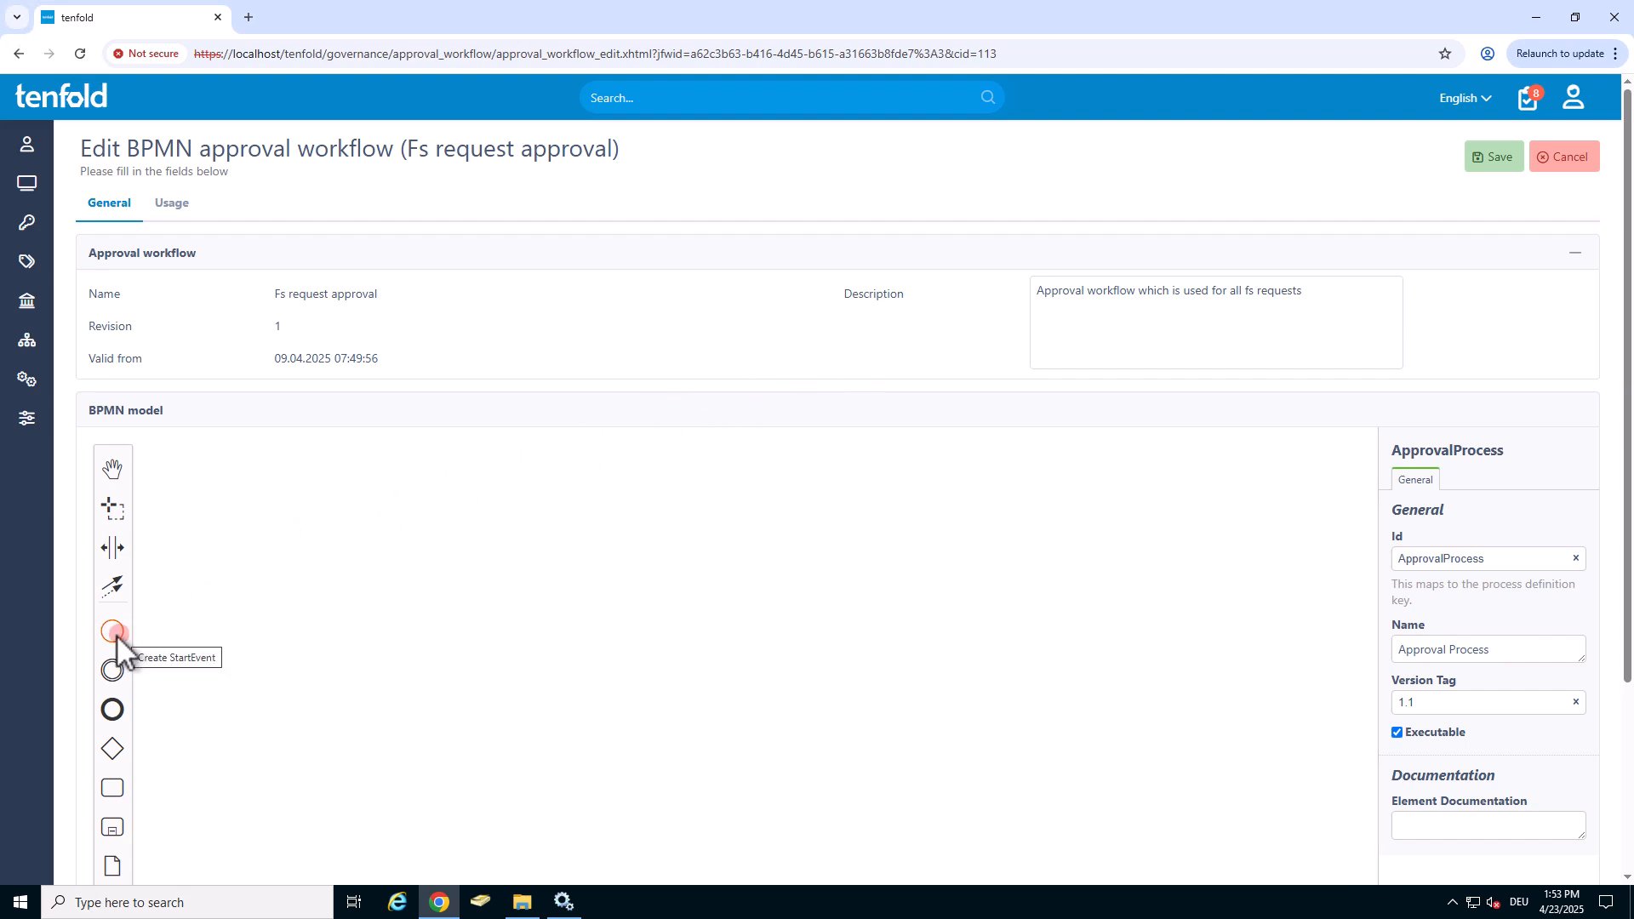
Build a BPMN sequence of a start event, a connected task and a connected end event on the empty canvas
{"action": "left_click_drag", "start_coordinate": [113, 646], "coordinate": [231, 546]}
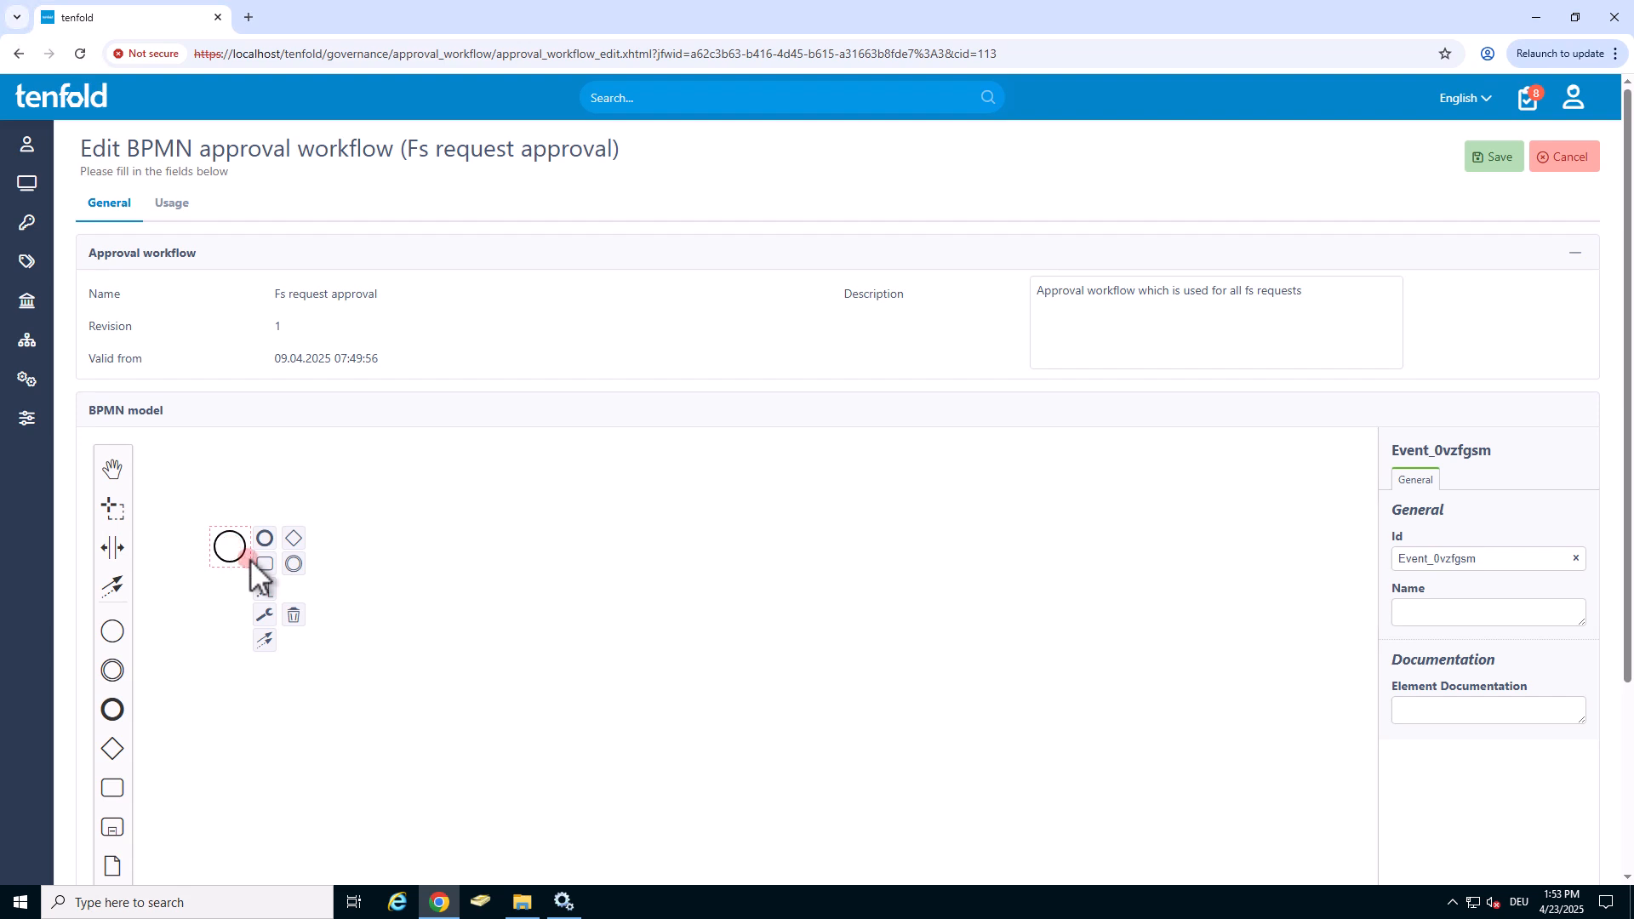
{"action": "left_click", "coordinate": [265, 564]}
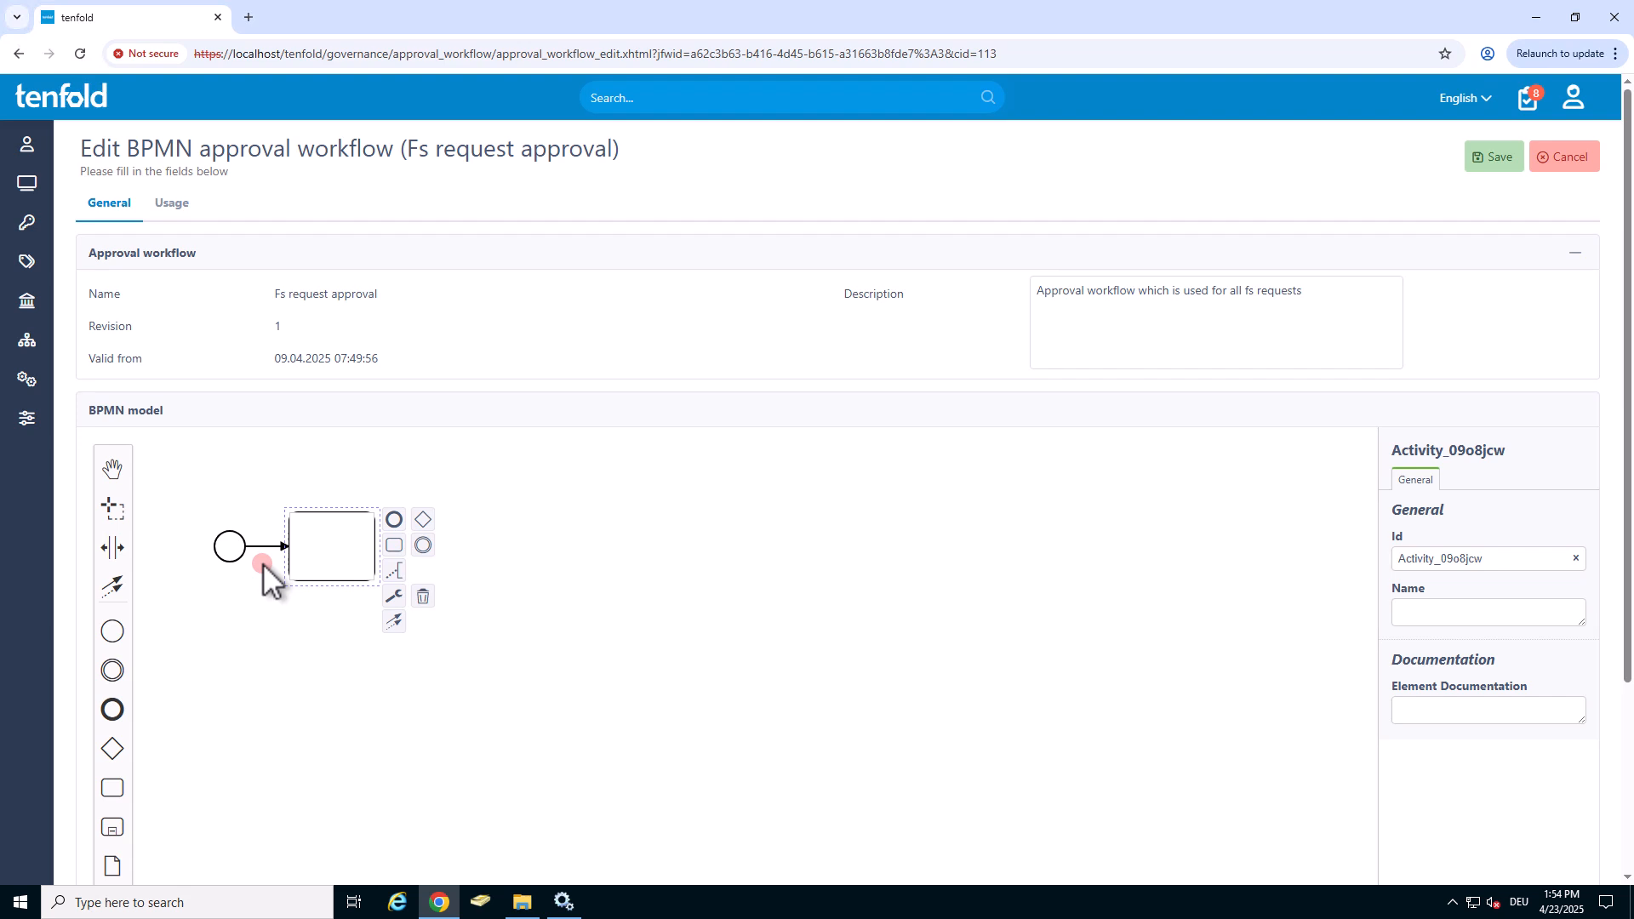
{"action": "left_click", "coordinate": [391, 519]}
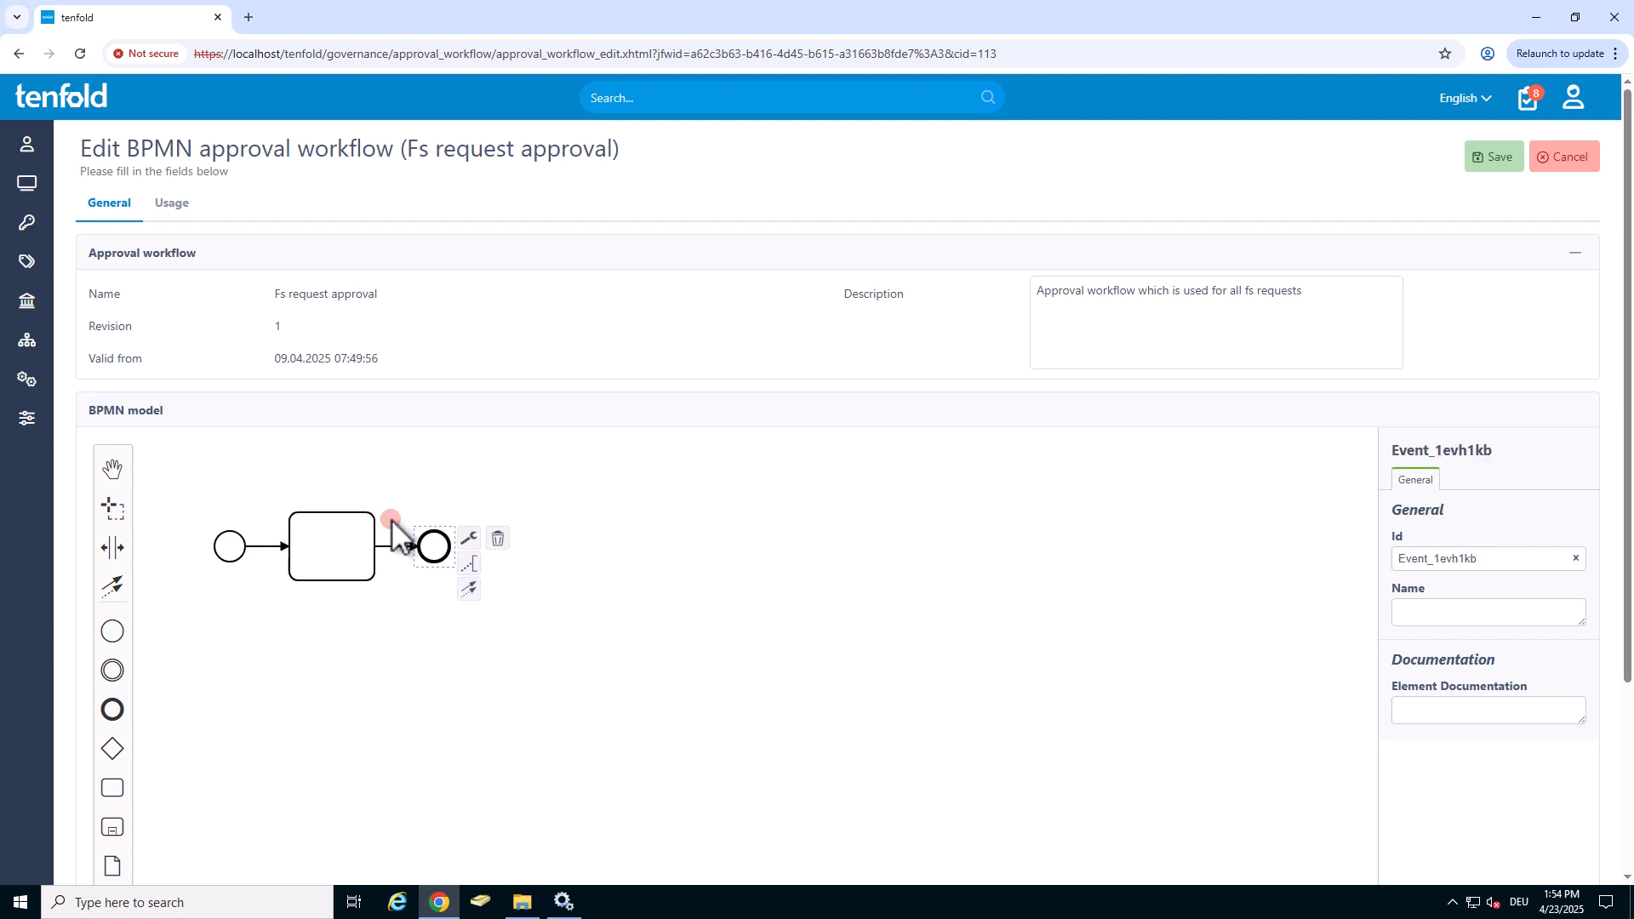
Change the task between the start and end events to a User Task
{"action": "left_click", "coordinate": [335, 545]}
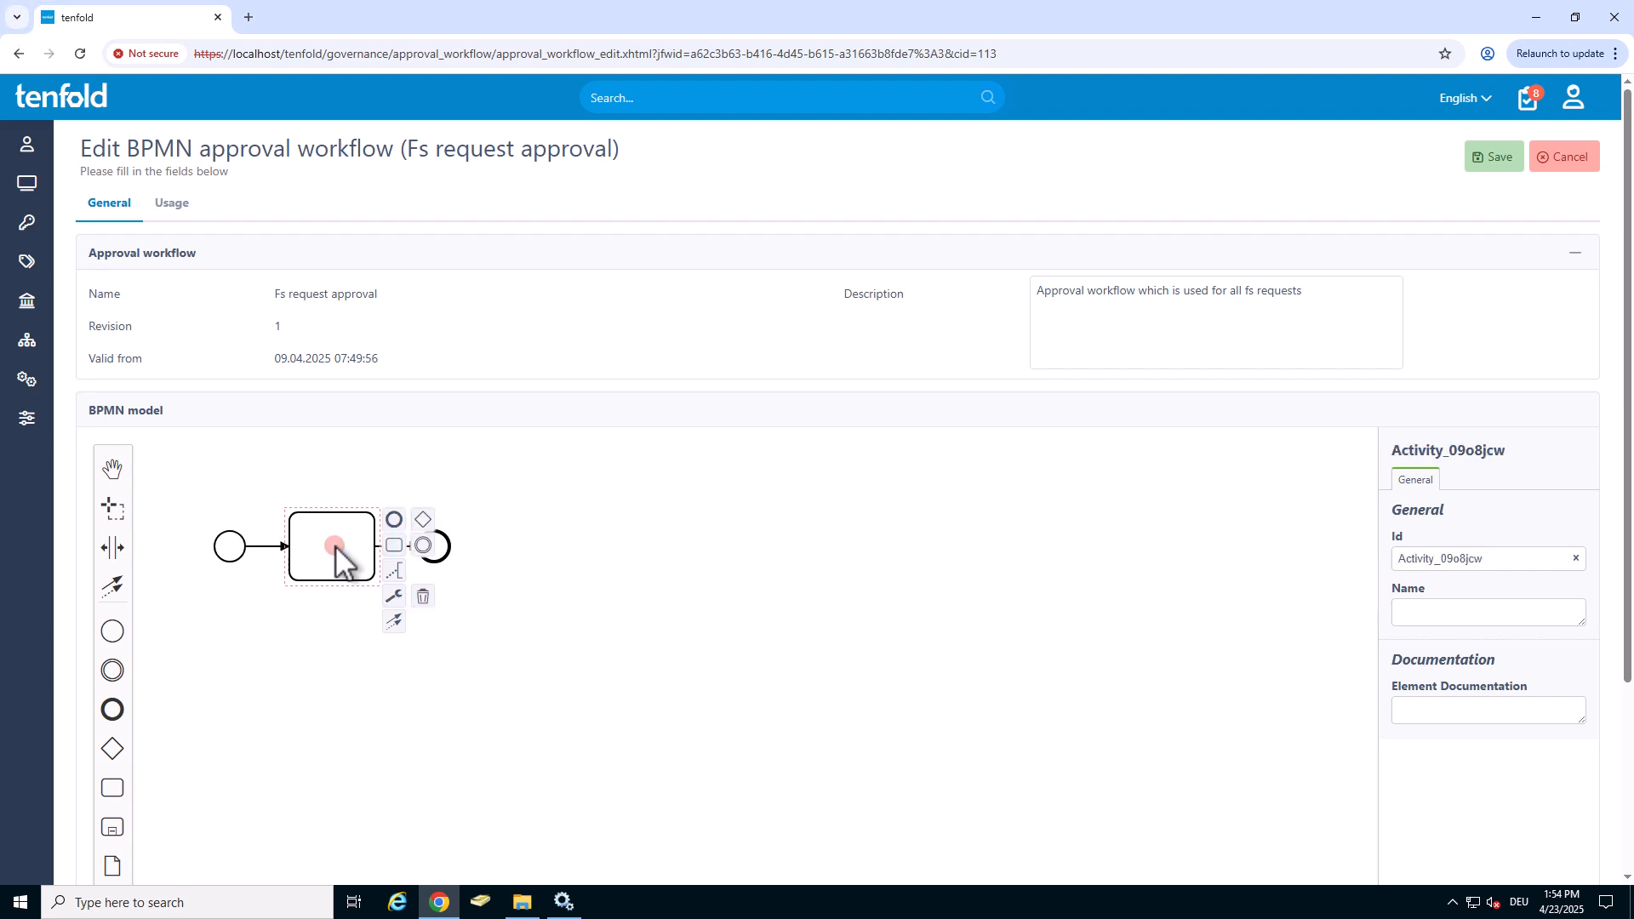
{"action": "left_click", "coordinate": [392, 593]}
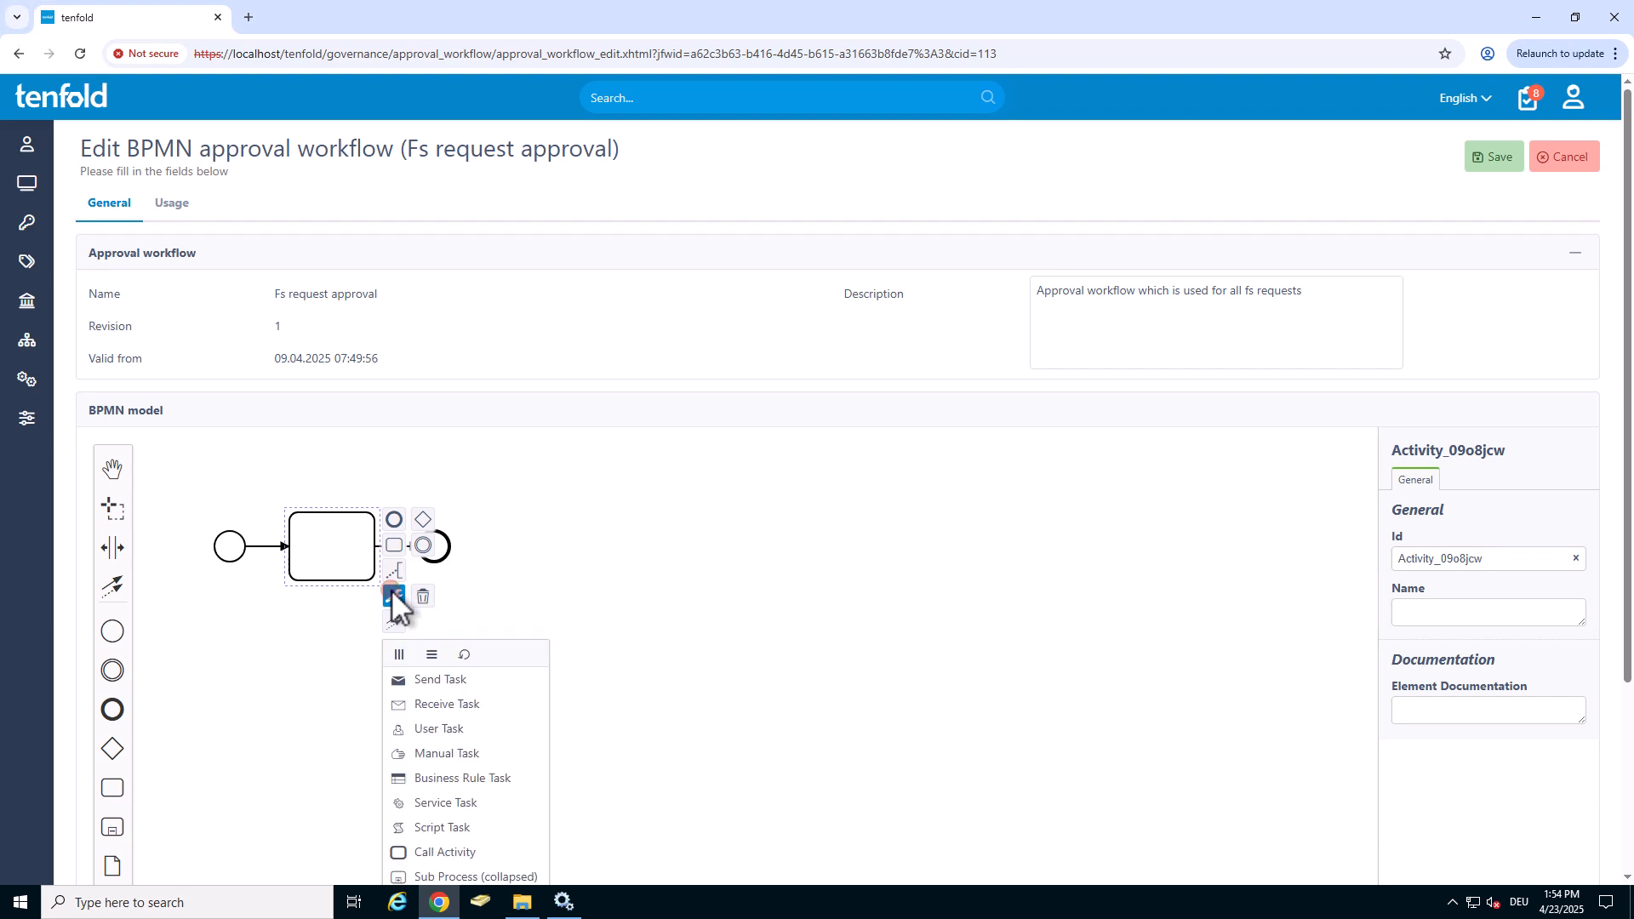
{"action": "left_click", "coordinate": [456, 733]}
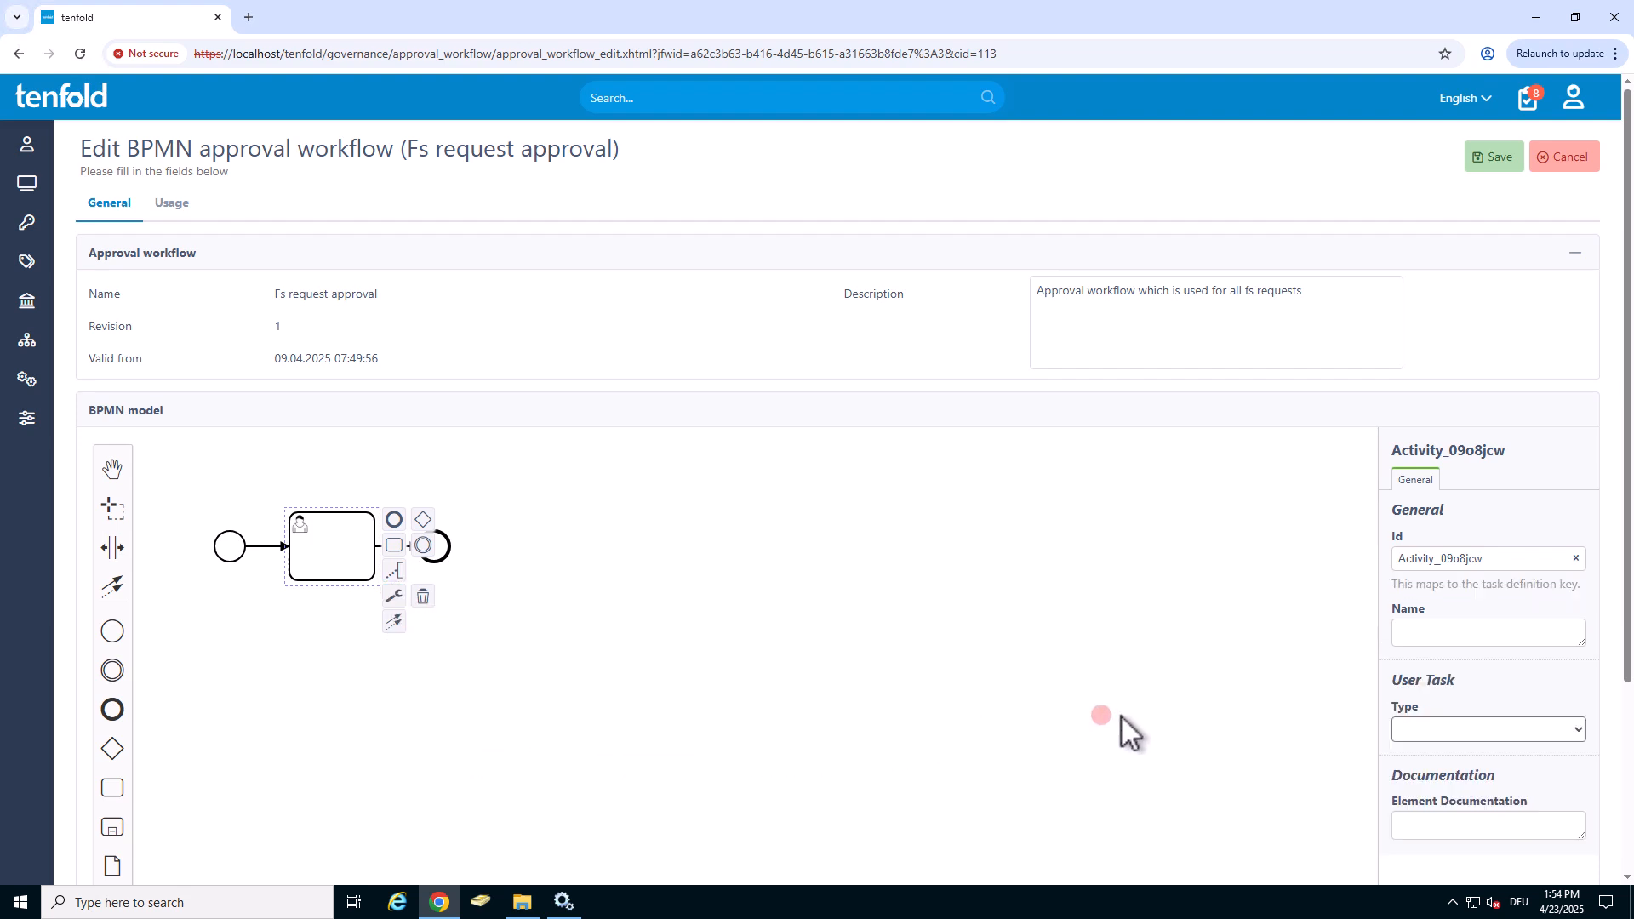
Name the user task Dataowner, set type Approval step, context Fileserver and mode Data owner (resource), and save the workflow
{"action": "left_click", "coordinate": [1482, 634]}
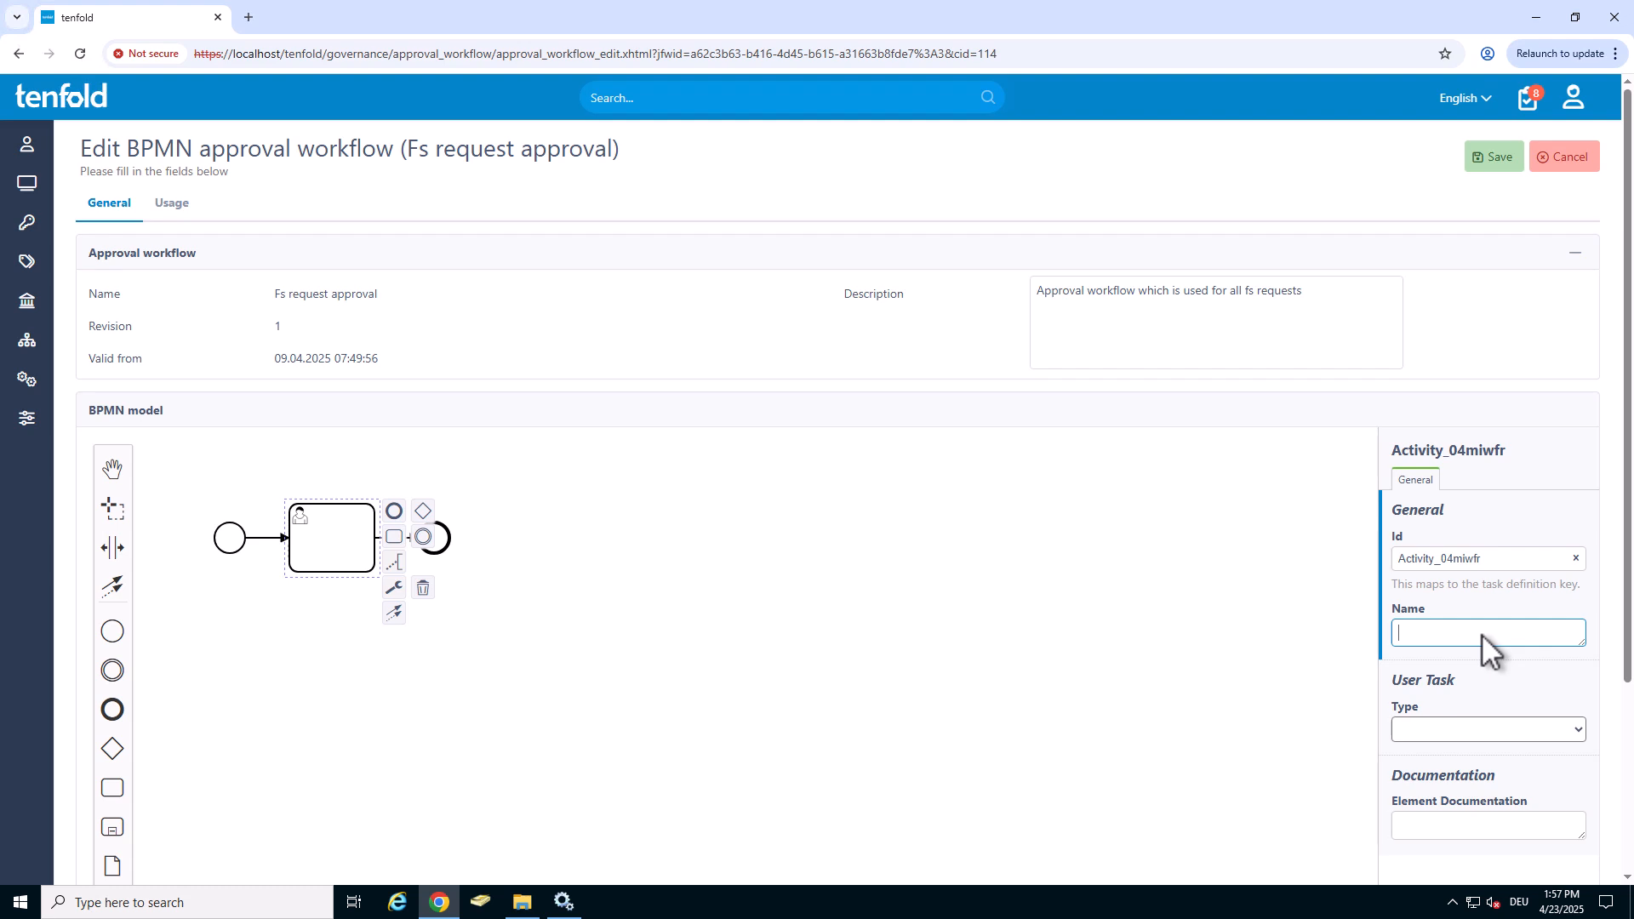
{"action": "type", "text": "Dataowner"}
{"action": "left_click", "coordinate": [1460, 730]}
{"action": "left_click", "coordinate": [1451, 754]}
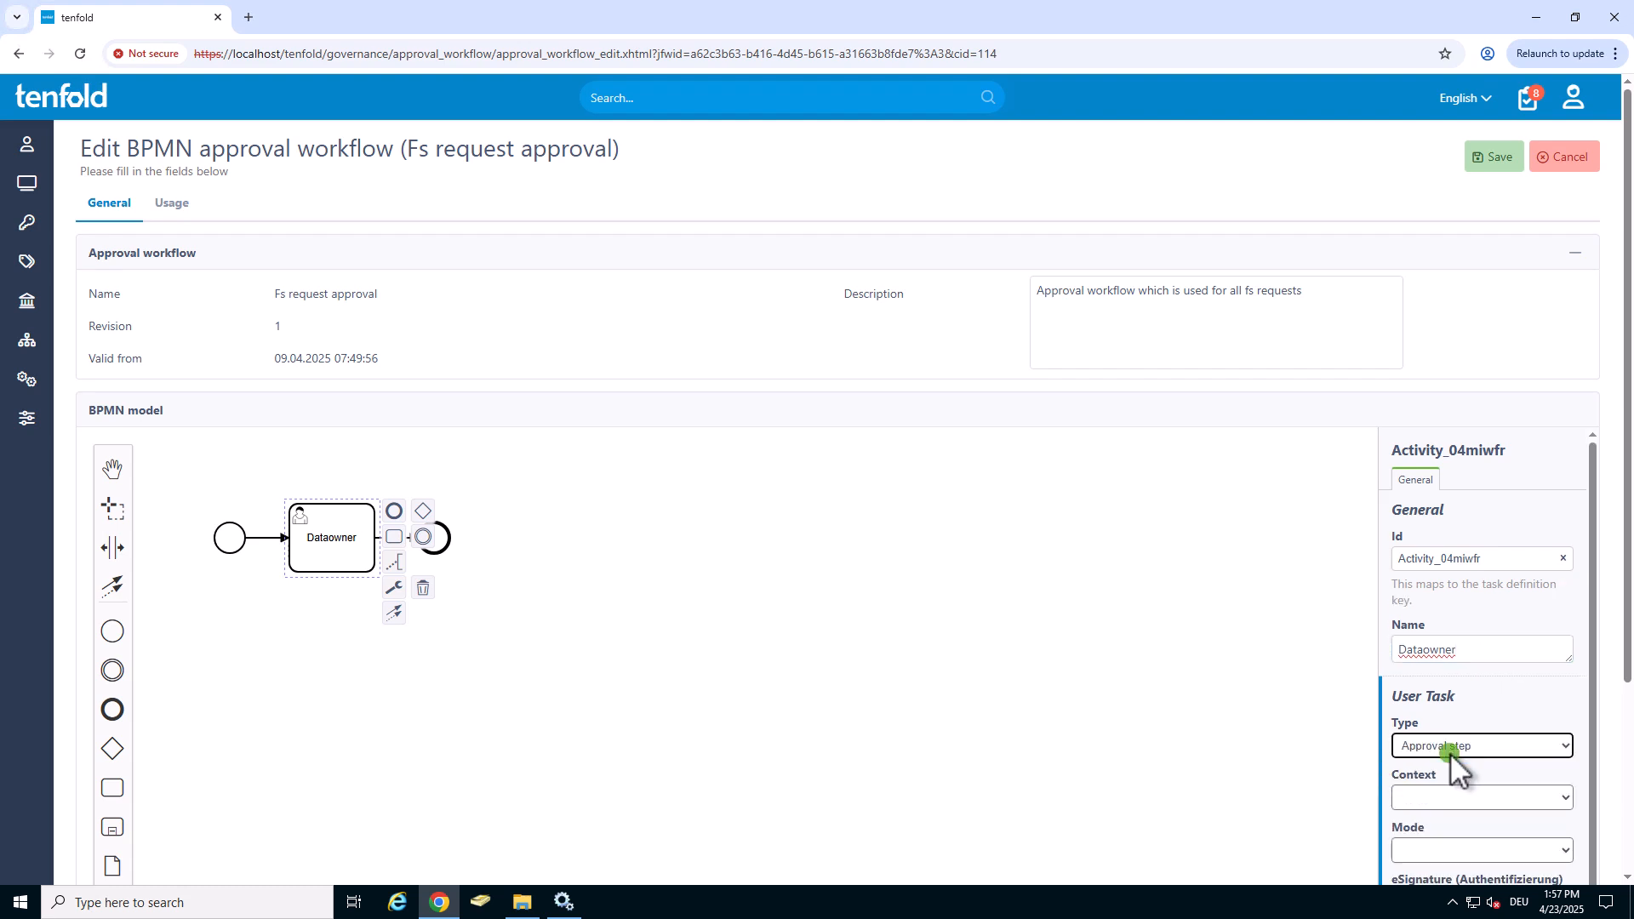
{"action": "left_click", "coordinate": [1474, 800]}
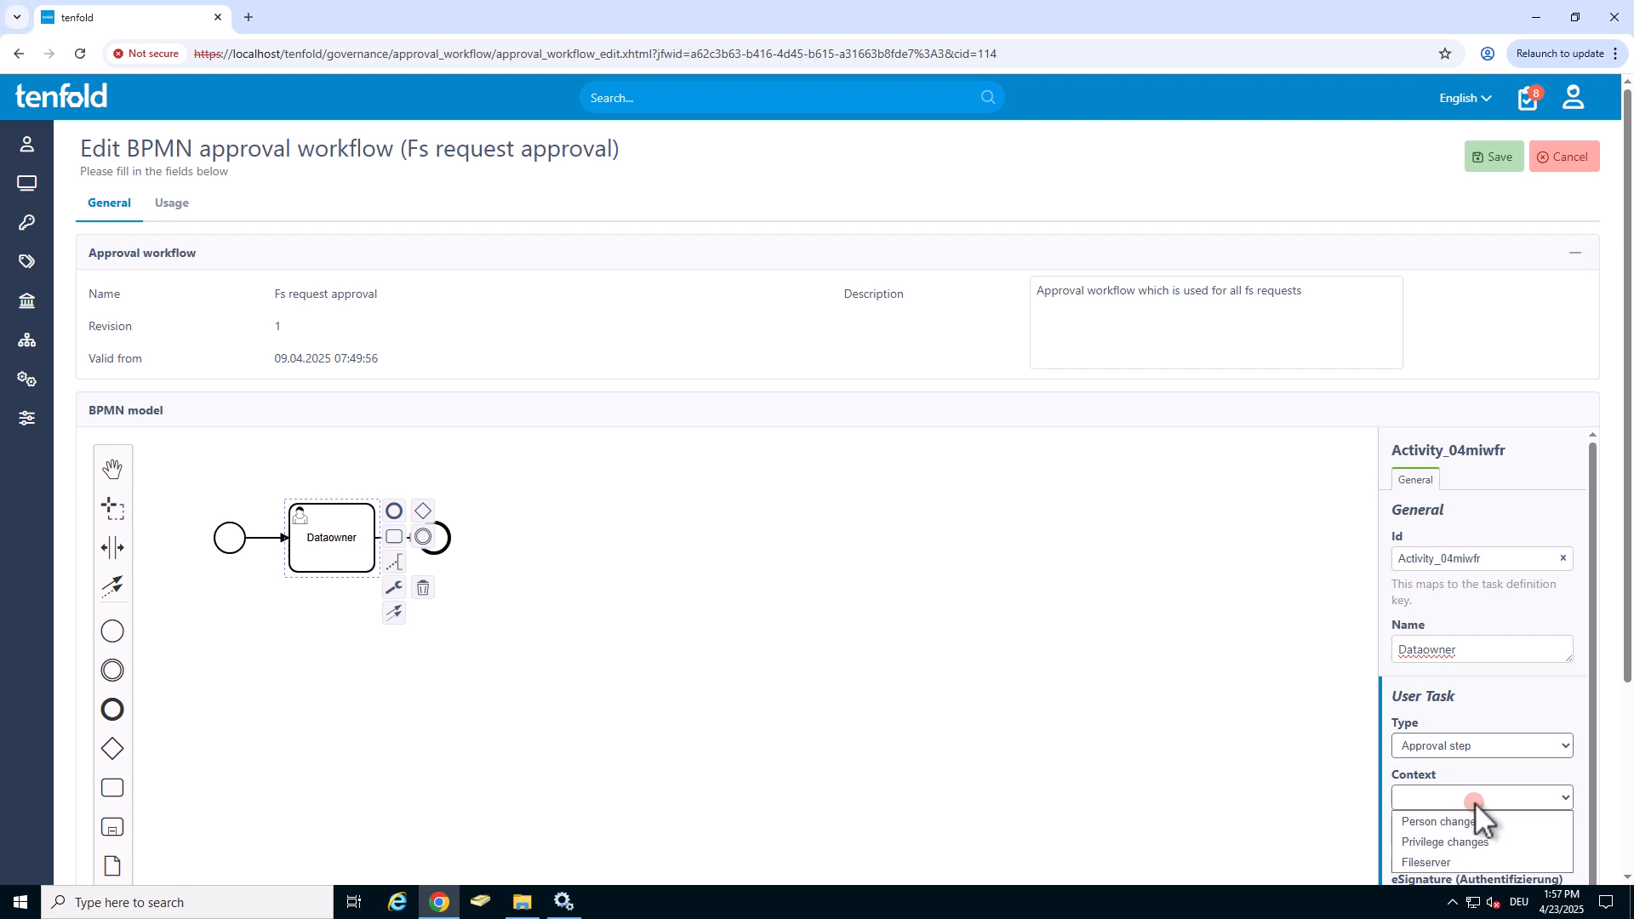
{"action": "left_click", "coordinate": [1467, 861]}
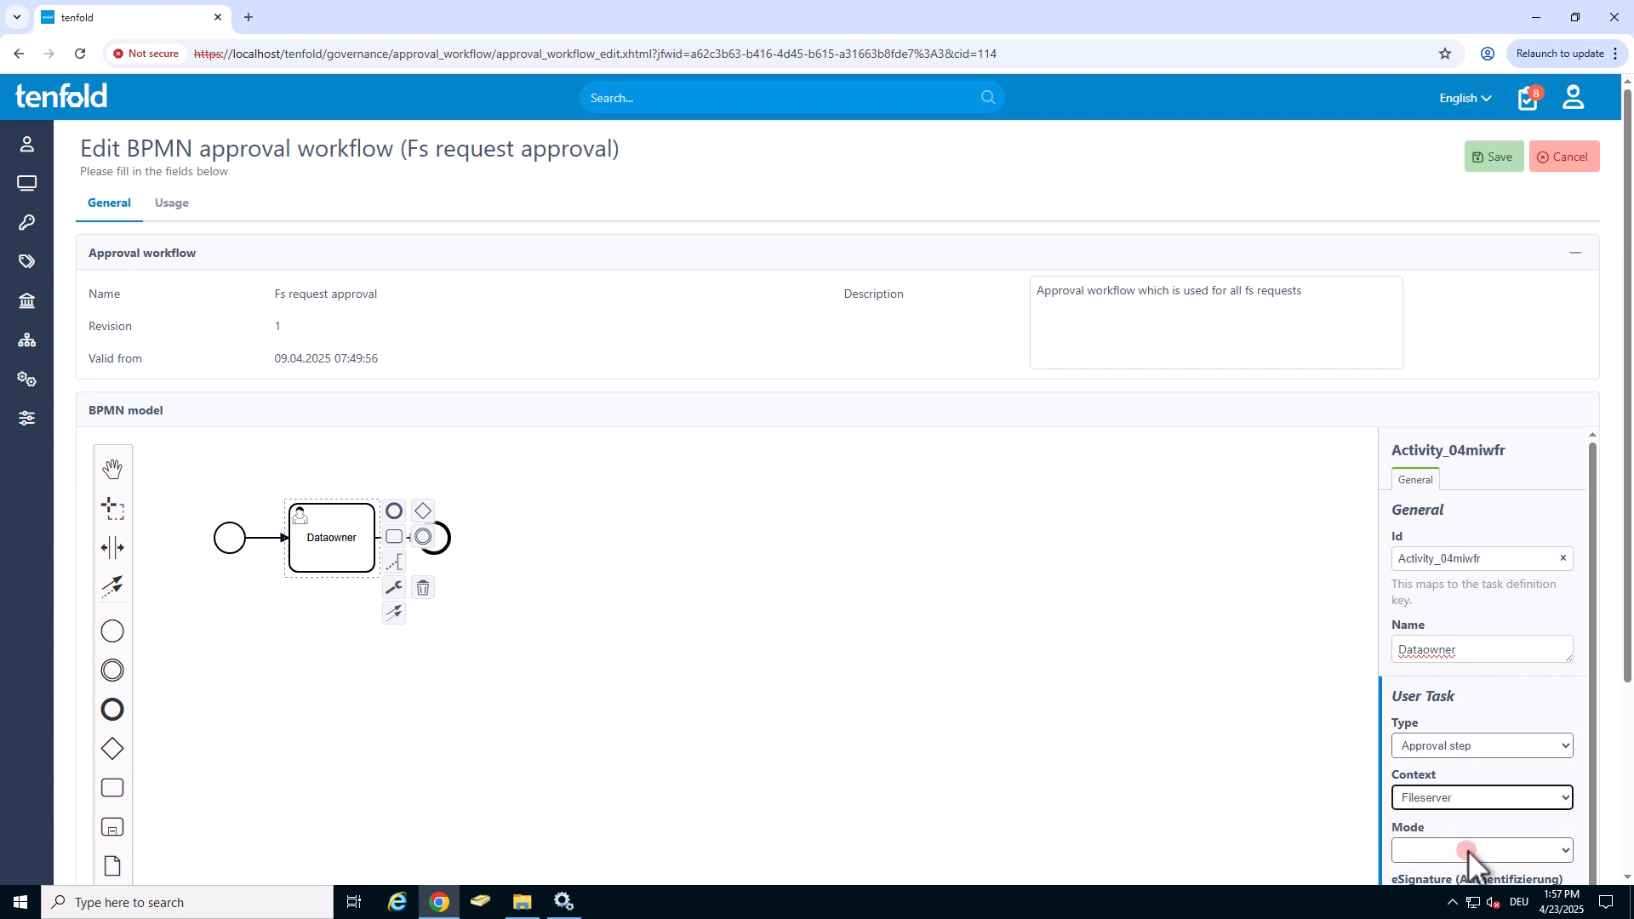
{"action": "left_click", "coordinate": [1466, 851]}
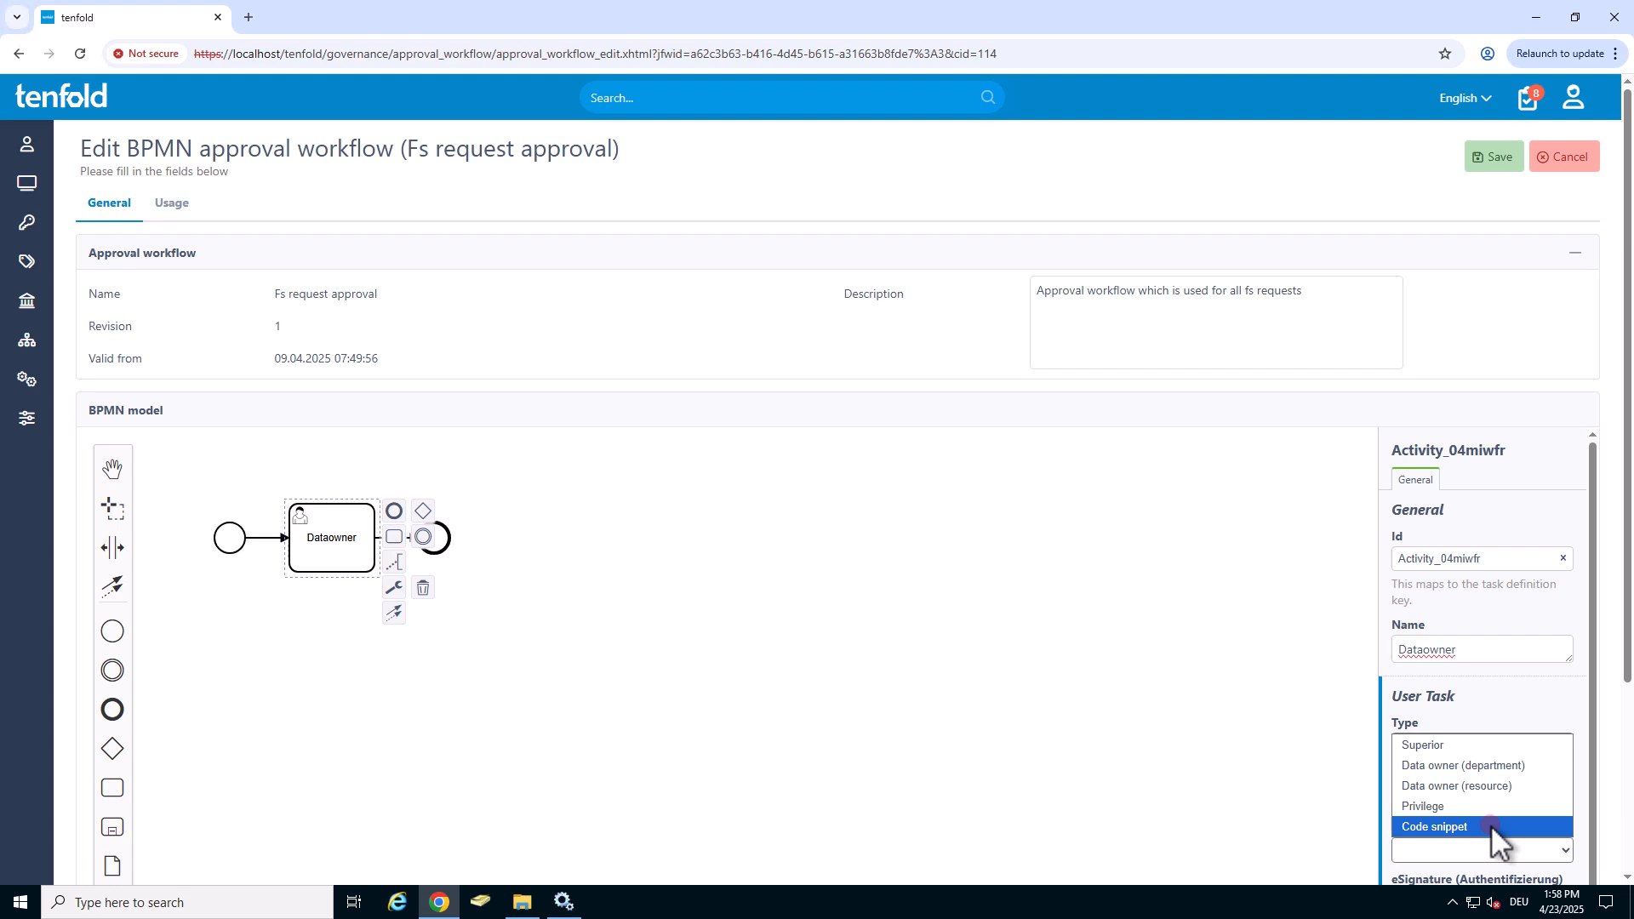
{"action": "left_click", "coordinate": [1519, 787]}
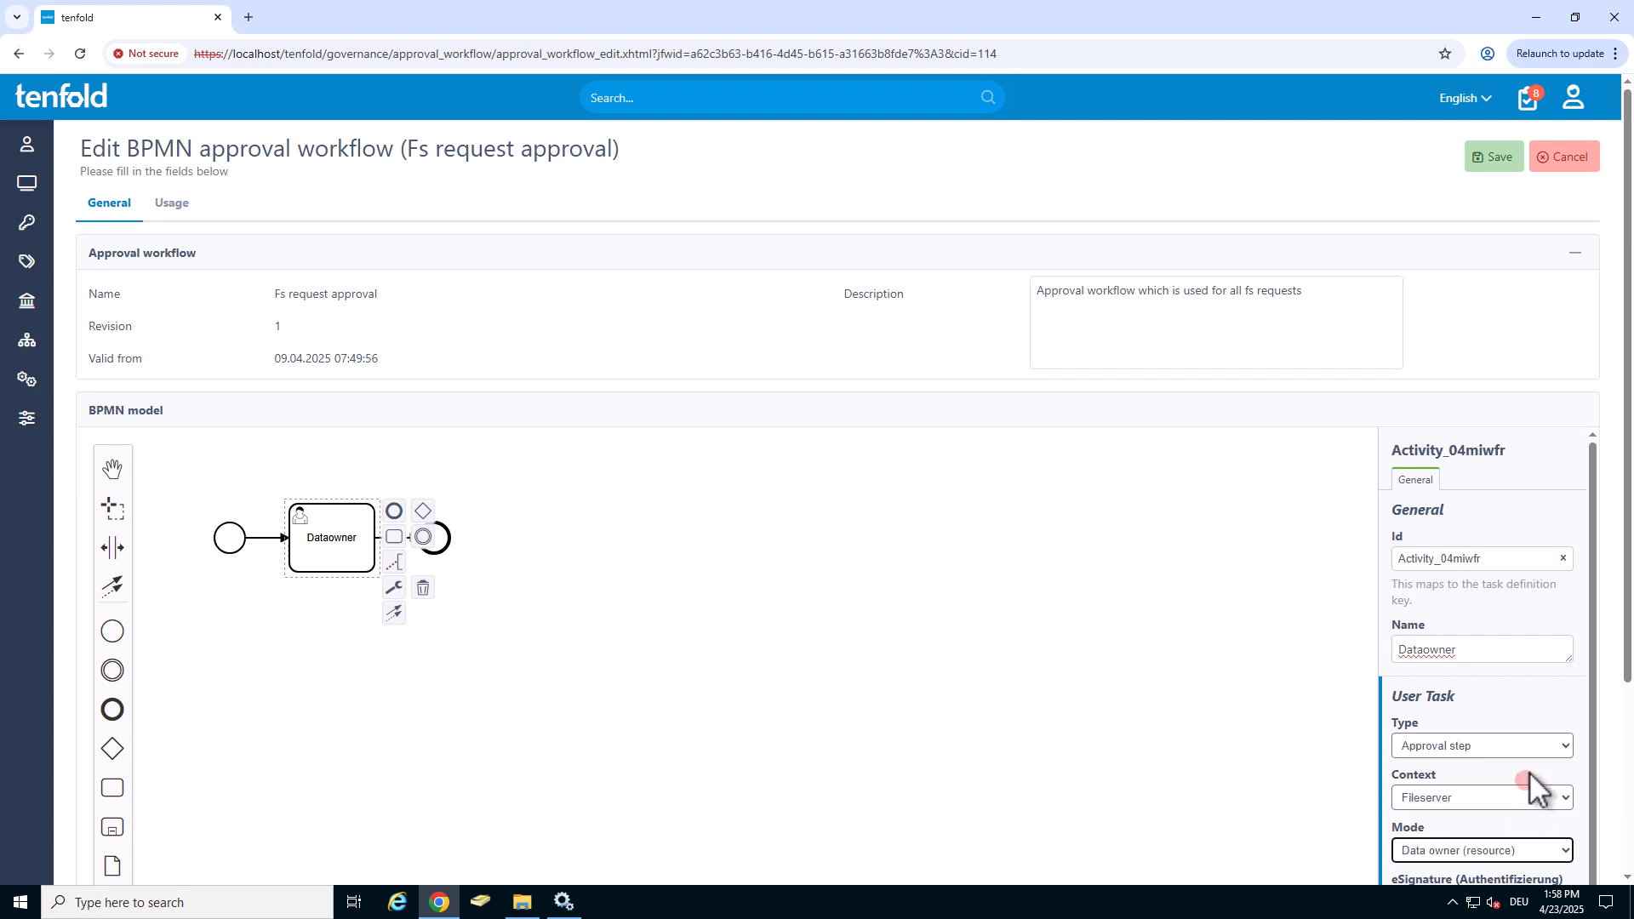
{"action": "left_click", "coordinate": [1495, 159]}
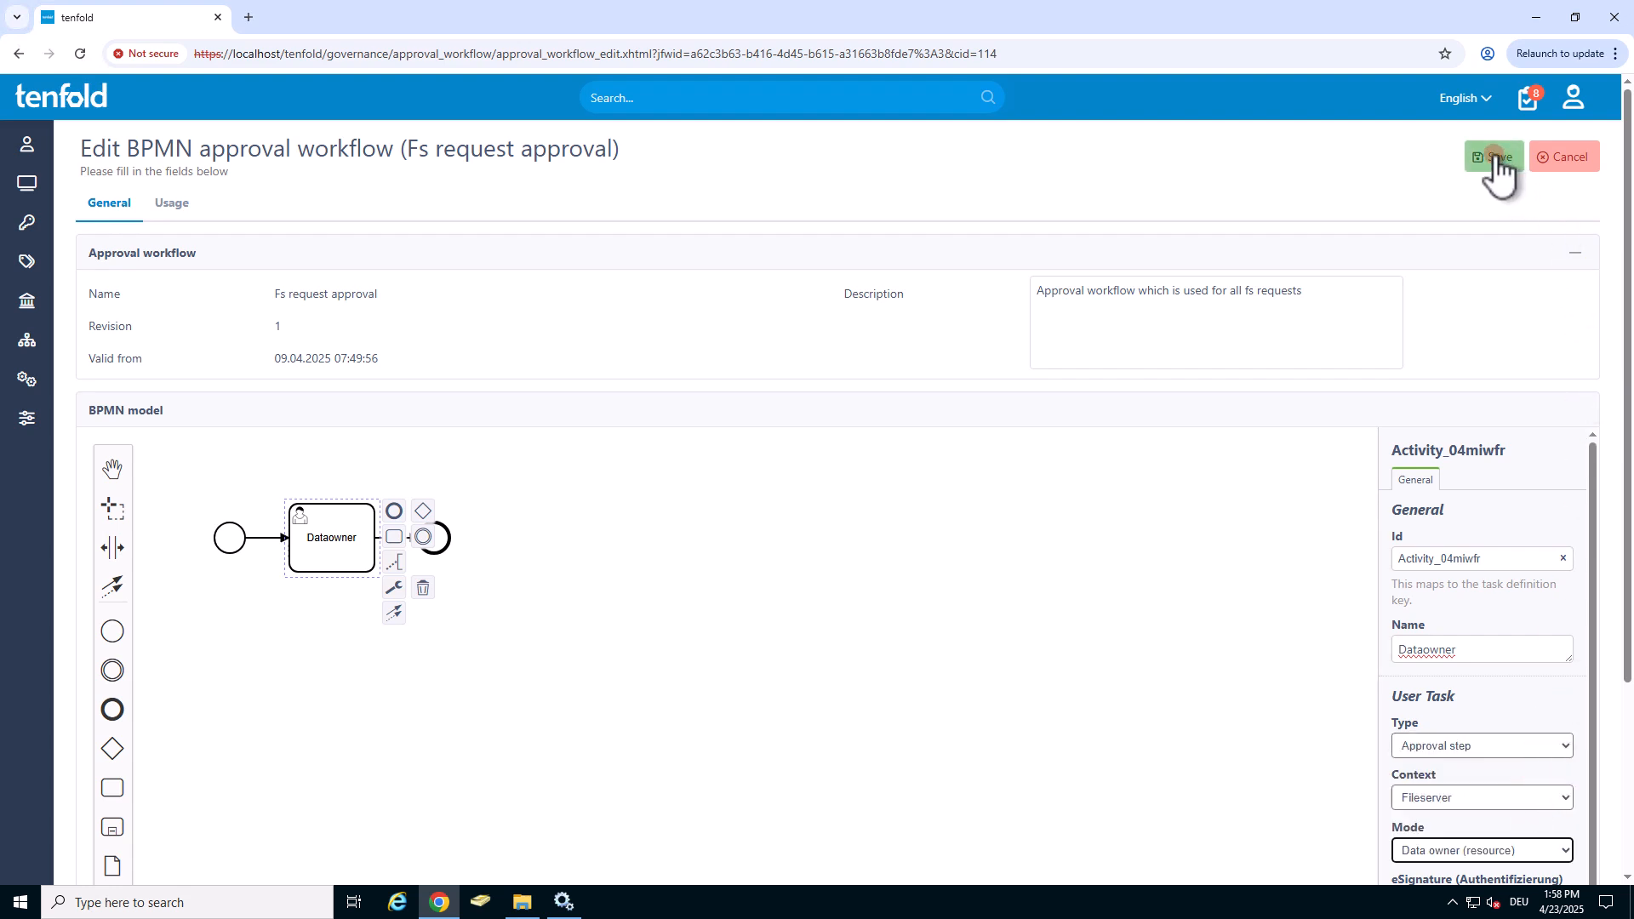